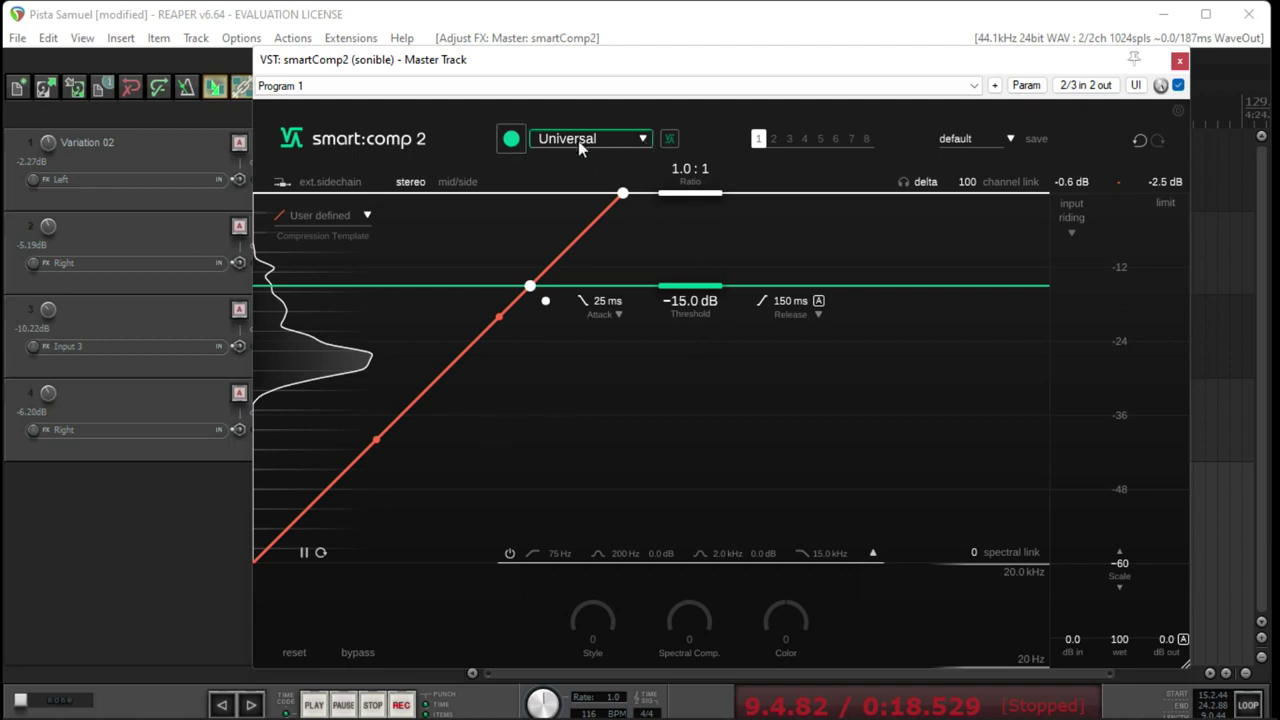
- Review the available source profiles, the release mode and curve nodes, and the compression template options
{"action": "left_click", "coordinate": [645, 140]}
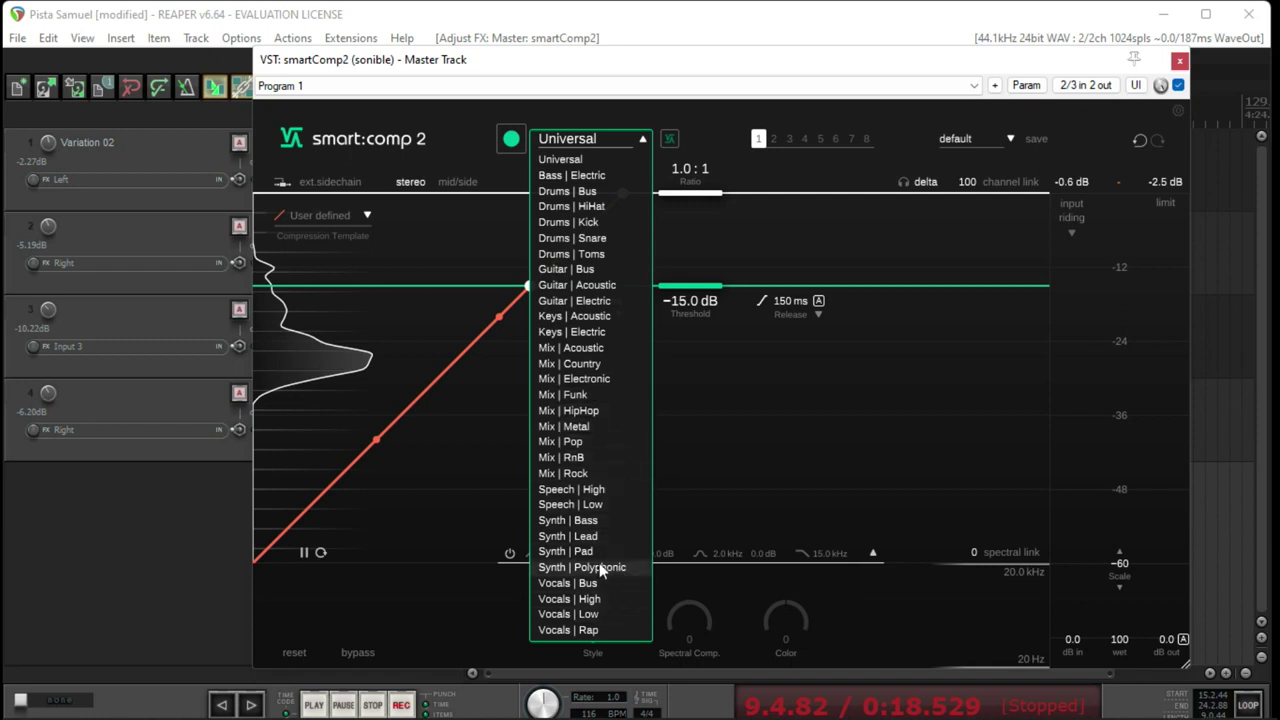
{"action": "left_click", "coordinate": [643, 140]}
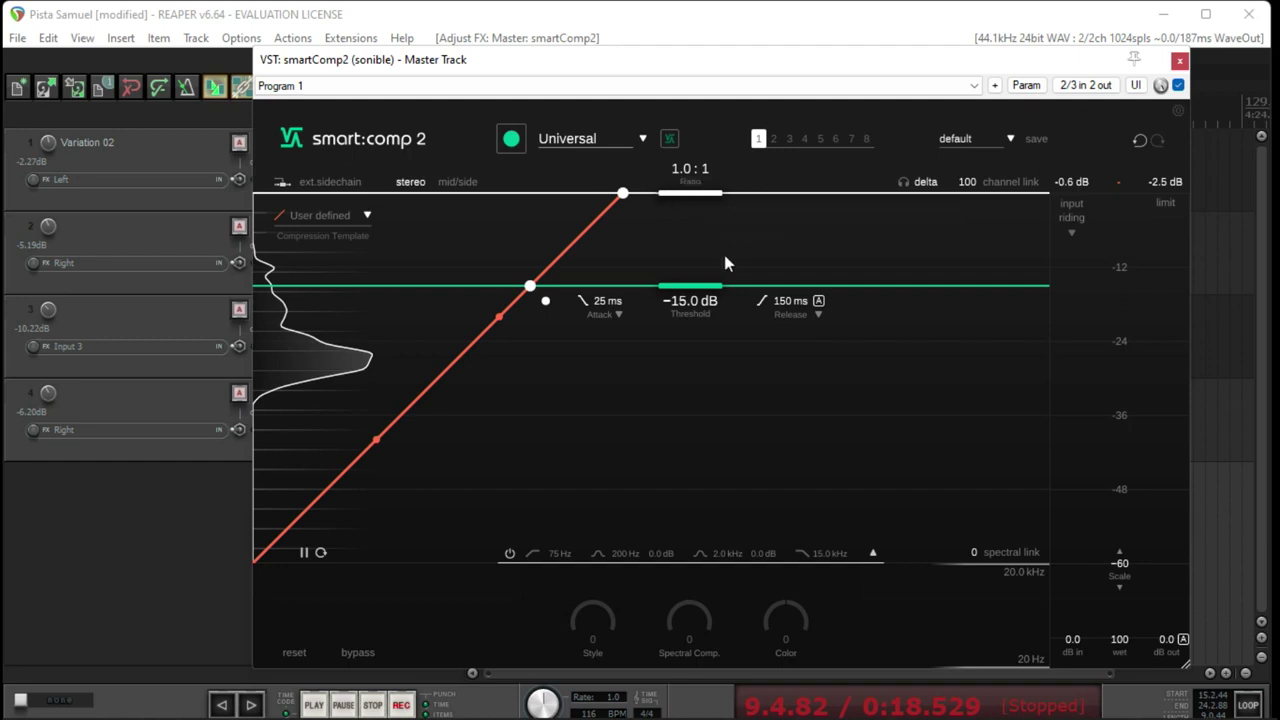
{"action": "left_click", "coordinate": [818, 301]}
{"action": "mouse_move", "coordinate": [501, 327]}
{"action": "left_mouse_down"}
{"action": "mouse_move", "coordinate": [530, 362]}
{"action": "mouse_move", "coordinate": [470, 320]}
{"action": "mouse_move", "coordinate": [527, 347]}
{"action": "mouse_move", "coordinate": [500, 318]}
{"action": "left_mouse_up"}
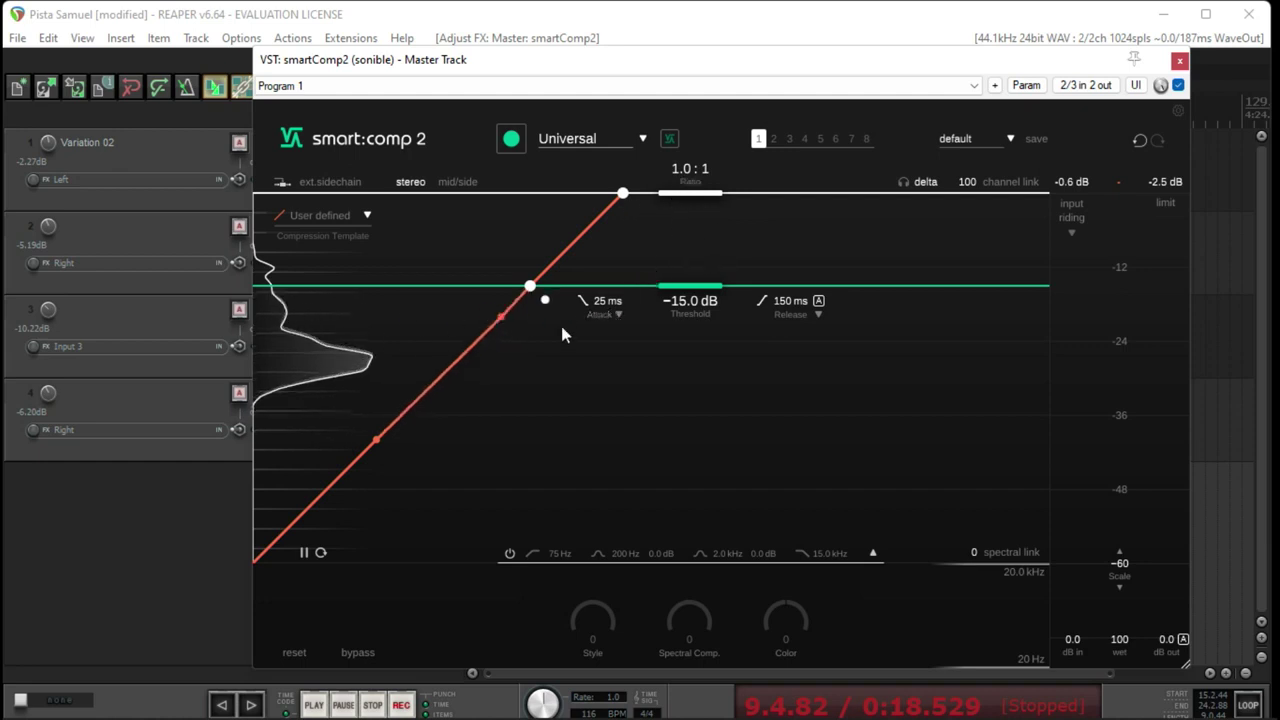
{"action": "left_click", "coordinate": [363, 218]}
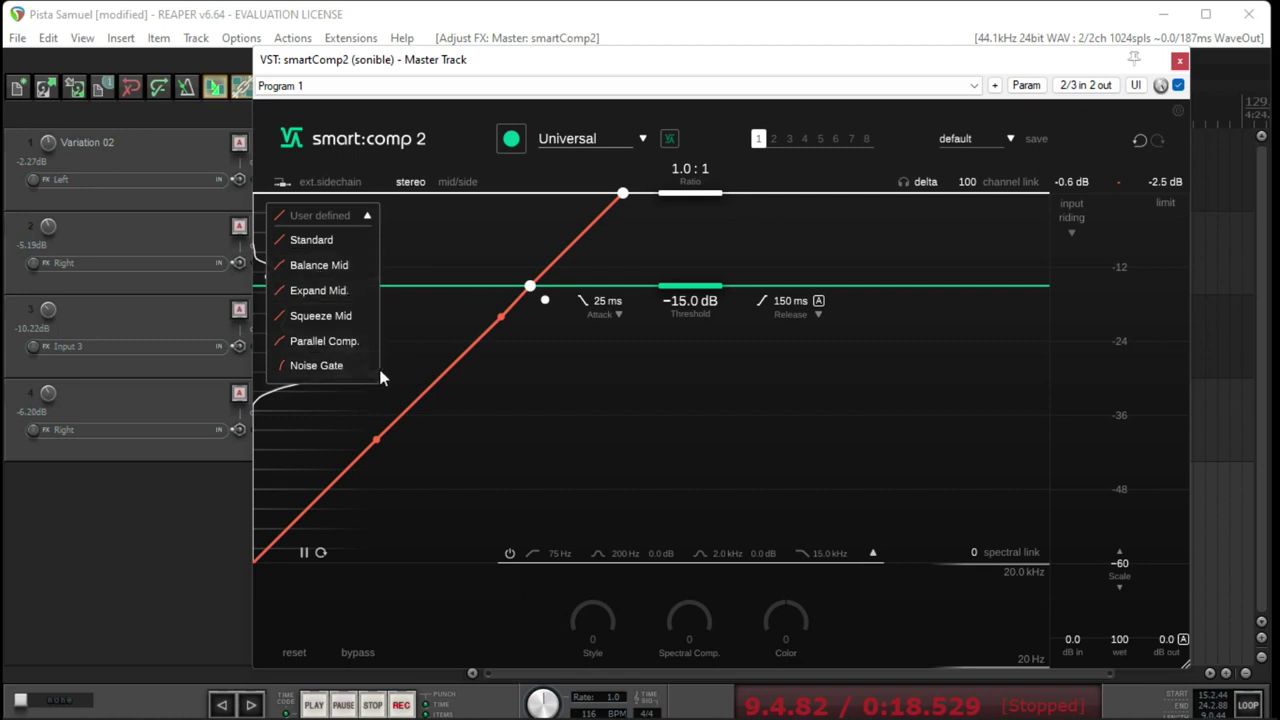
{"action": "left_click", "coordinate": [370, 214]}
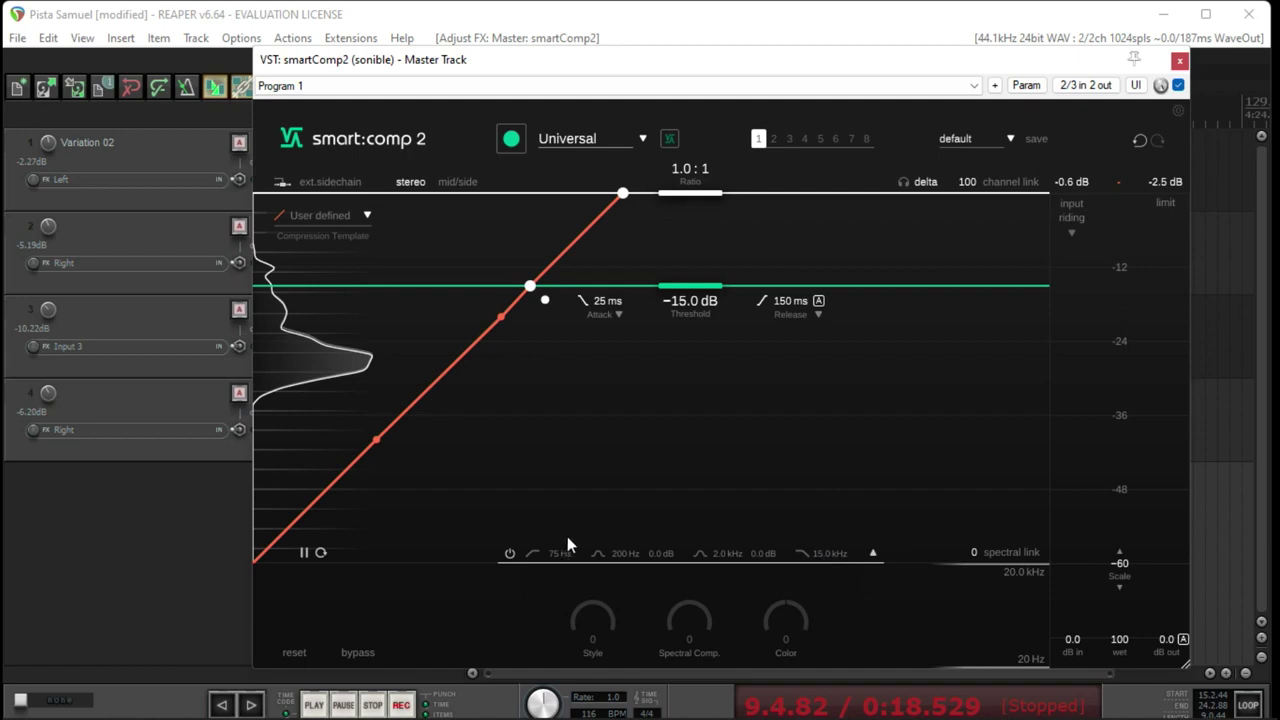
- Enable the sidechain EQ and open up its range with the low cut at 20 Hz and the high cut at 20.0 kHz
{"action": "left_click", "coordinate": [510, 554]}
{"action": "left_click", "coordinate": [873, 553]}
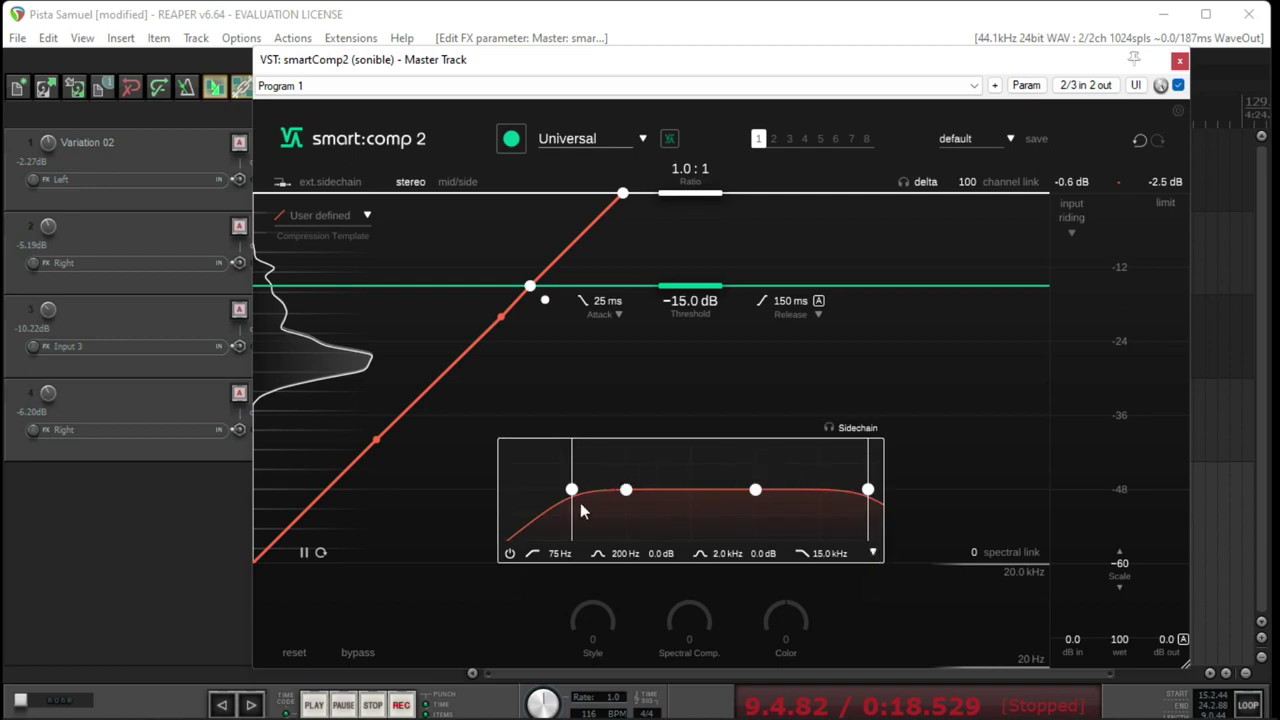
{"action": "left_click_drag", "start_coordinate": [566, 494], "coordinate": [453, 481]}
{"action": "left_click_drag", "start_coordinate": [868, 490], "coordinate": [884, 490]}
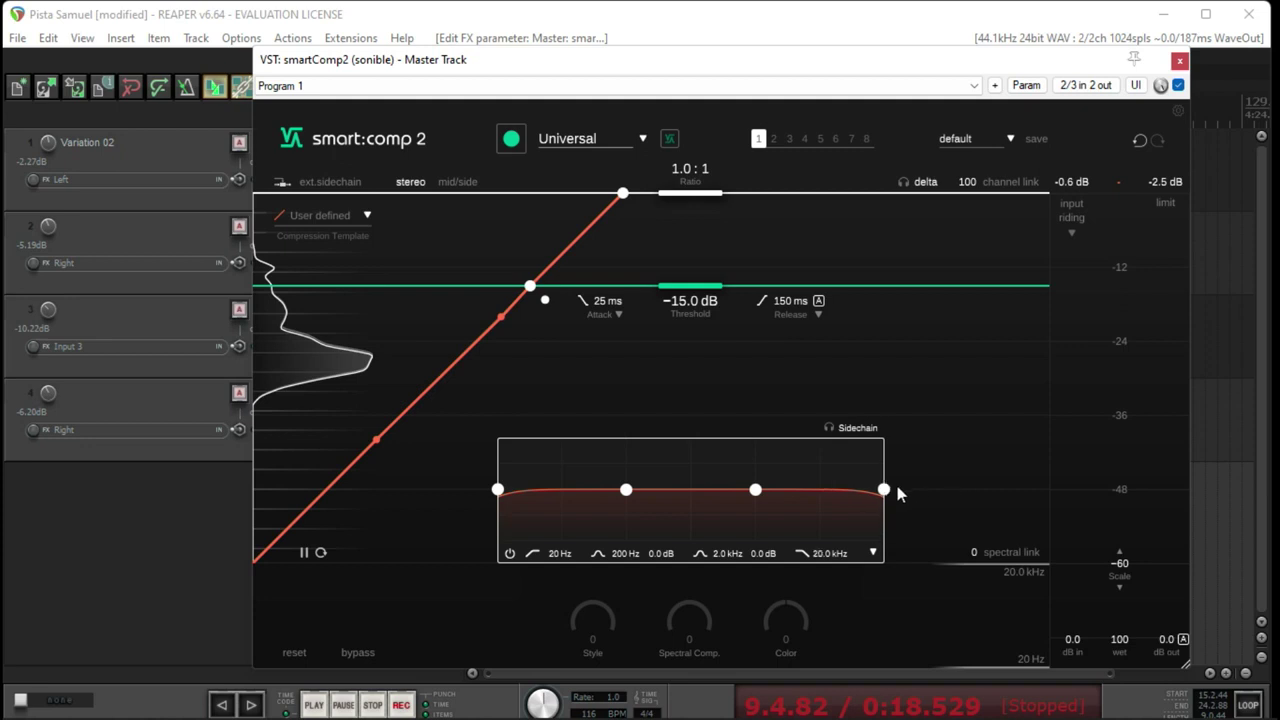
- Shape the sidechain EQ's two bell bands to about 186 Hz at -2.2 dB and 2.1 kHz at -1.5 dB
{"action": "mouse_move", "coordinate": [755, 491]}
{"action": "left_mouse_down"}
{"action": "mouse_move", "coordinate": [757, 523]}
{"action": "mouse_move", "coordinate": [760, 476]}
{"action": "left_mouse_up"}
{"action": "left_click_drag", "start_coordinate": [627, 494], "coordinate": [618, 470]}
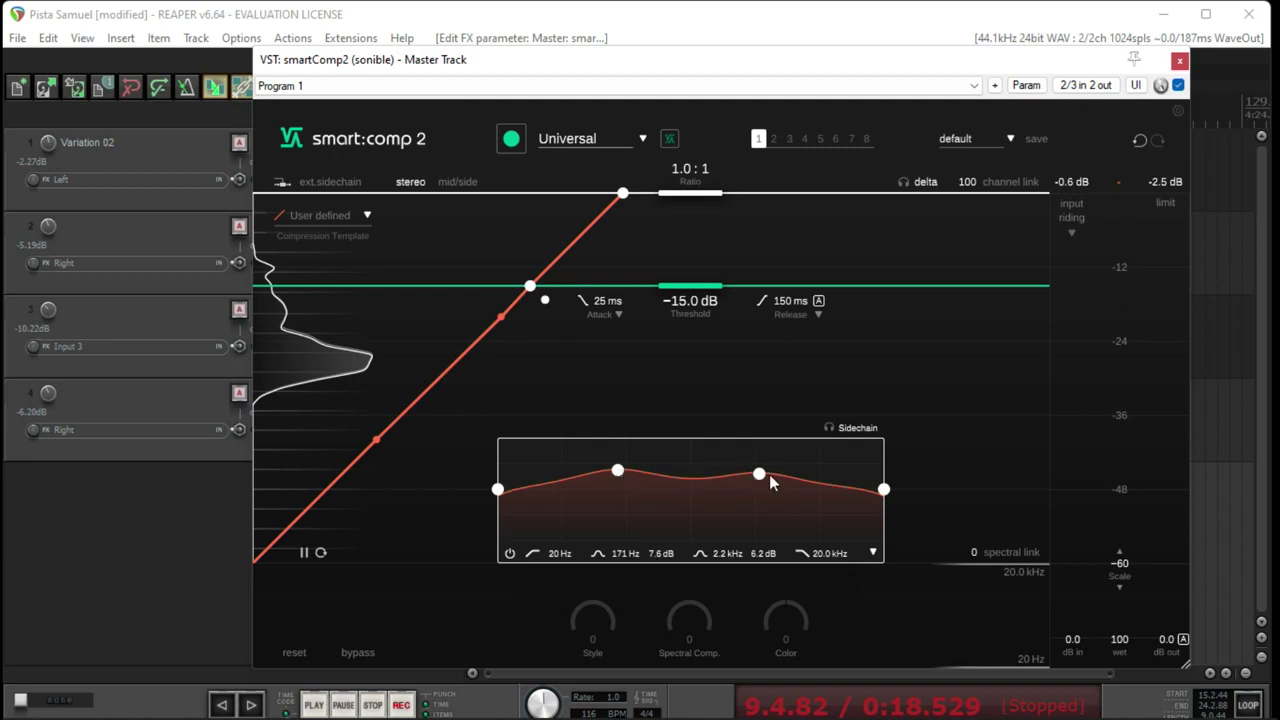
{"action": "left_click_drag", "start_coordinate": [760, 478], "coordinate": [760, 507]}
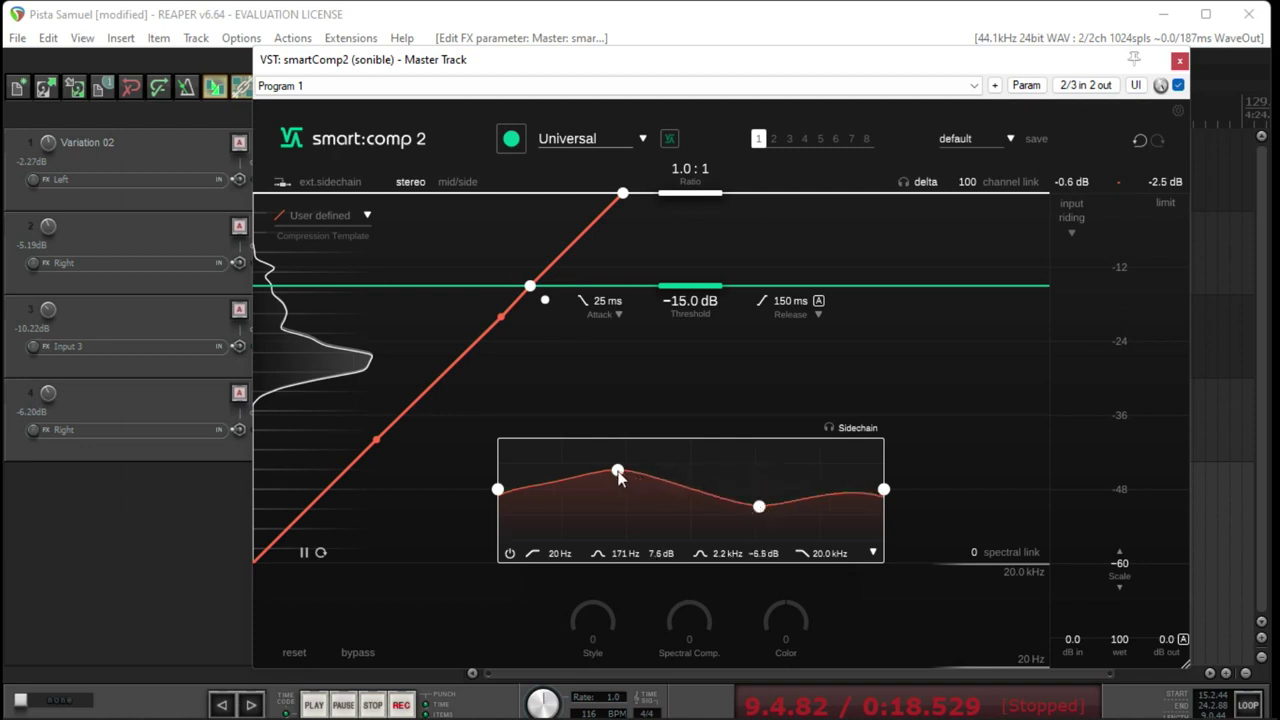
{"action": "left_click_drag", "start_coordinate": [618, 471], "coordinate": [622, 497]}
{"action": "left_click_drag", "start_coordinate": [760, 509], "coordinate": [759, 493]}
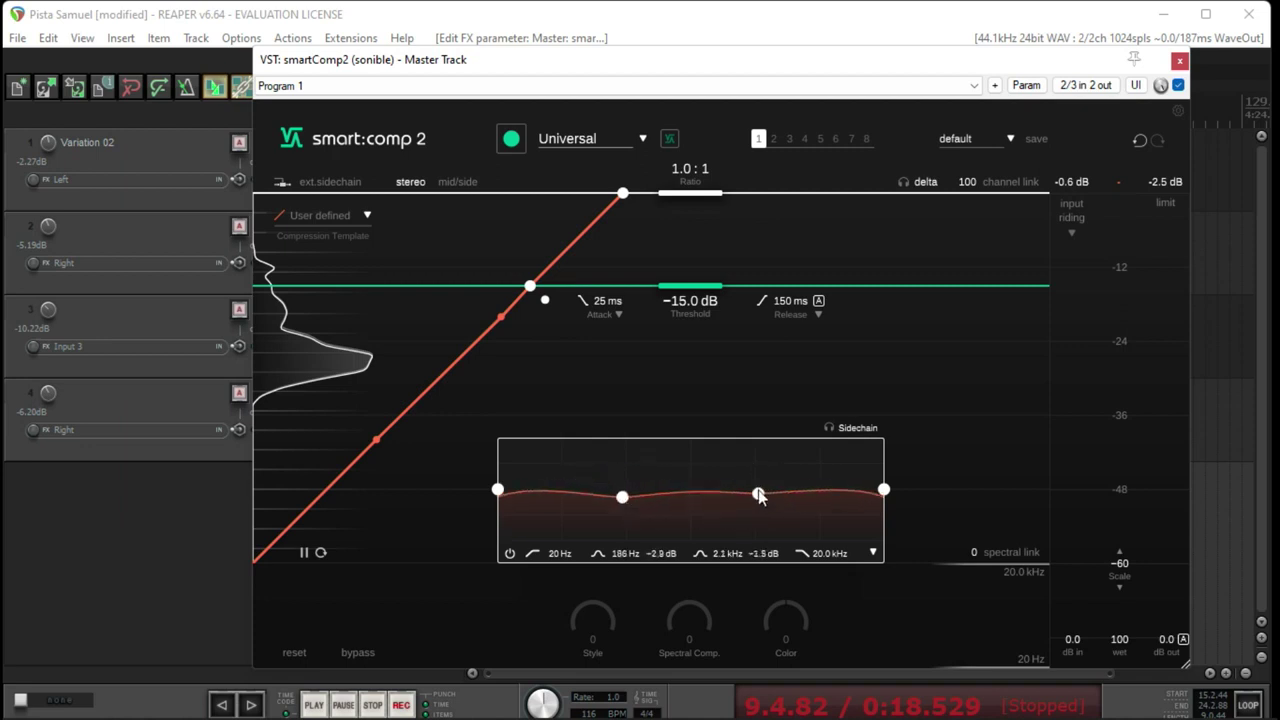
{"action": "left_click_drag", "start_coordinate": [622, 497], "coordinate": [622, 495]}
{"action": "left_click", "coordinate": [872, 553]}
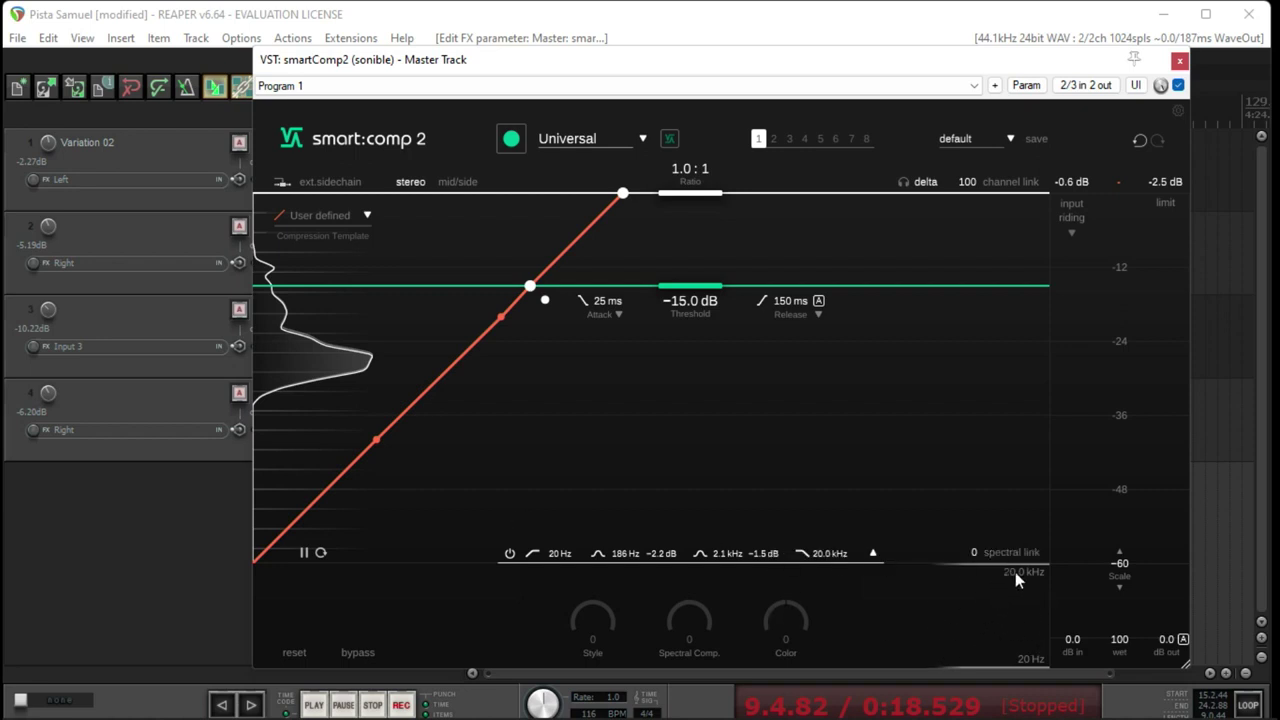
- Try the automatic output gain and turn it back off, and vary the wet mix before restoring it to 100
{"action": "left_click", "coordinate": [1184, 641]}
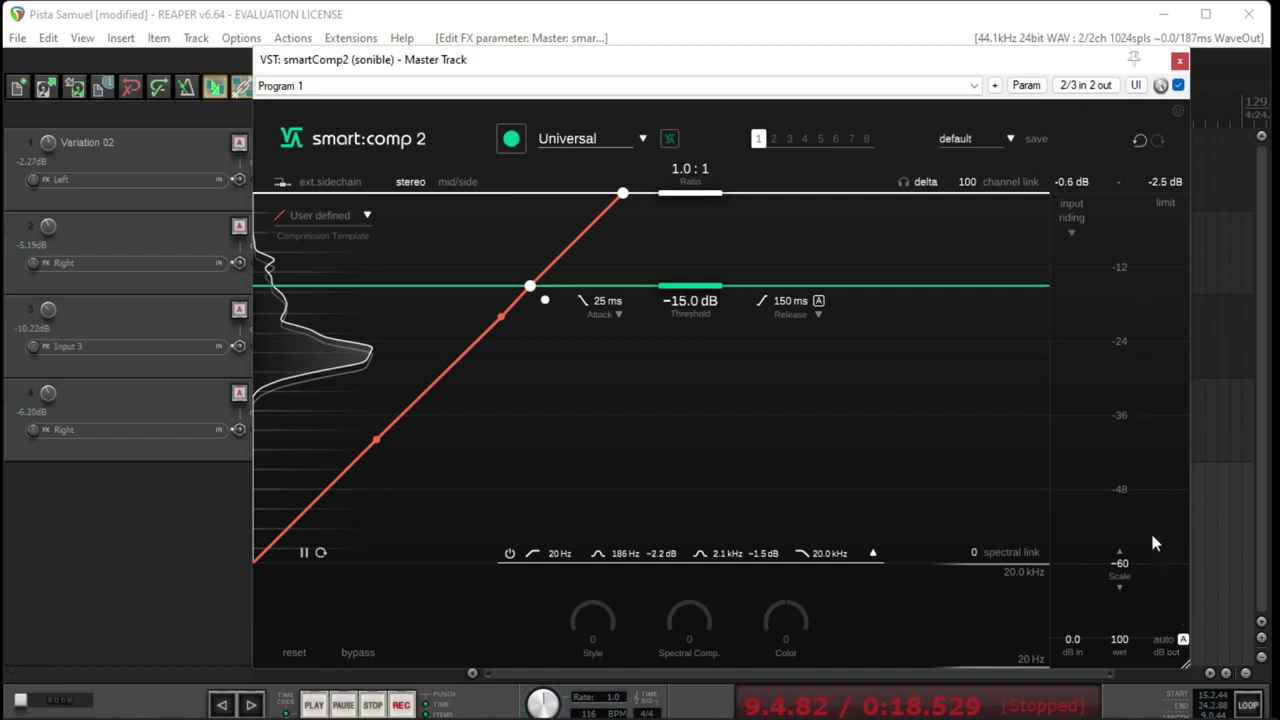
{"action": "left_click", "coordinate": [1183, 639]}
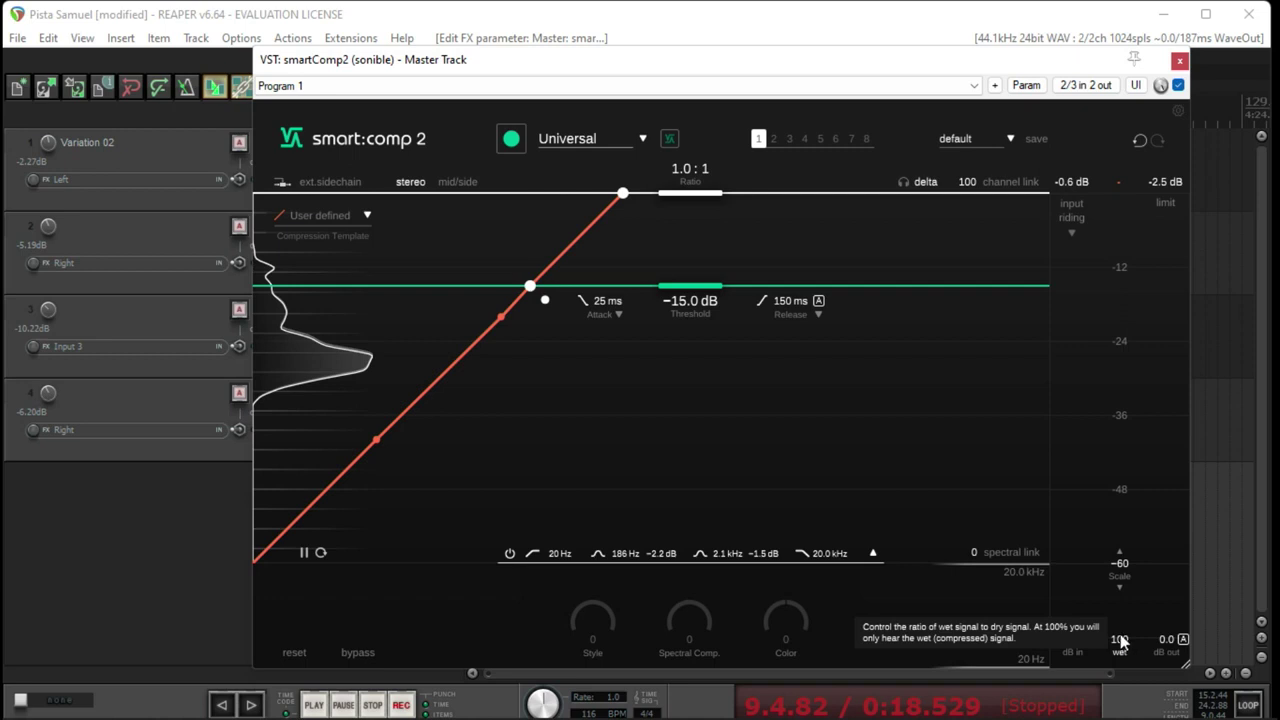
{"action": "left_click_drag", "start_coordinate": [1120, 640], "coordinate": [1146, 454]}
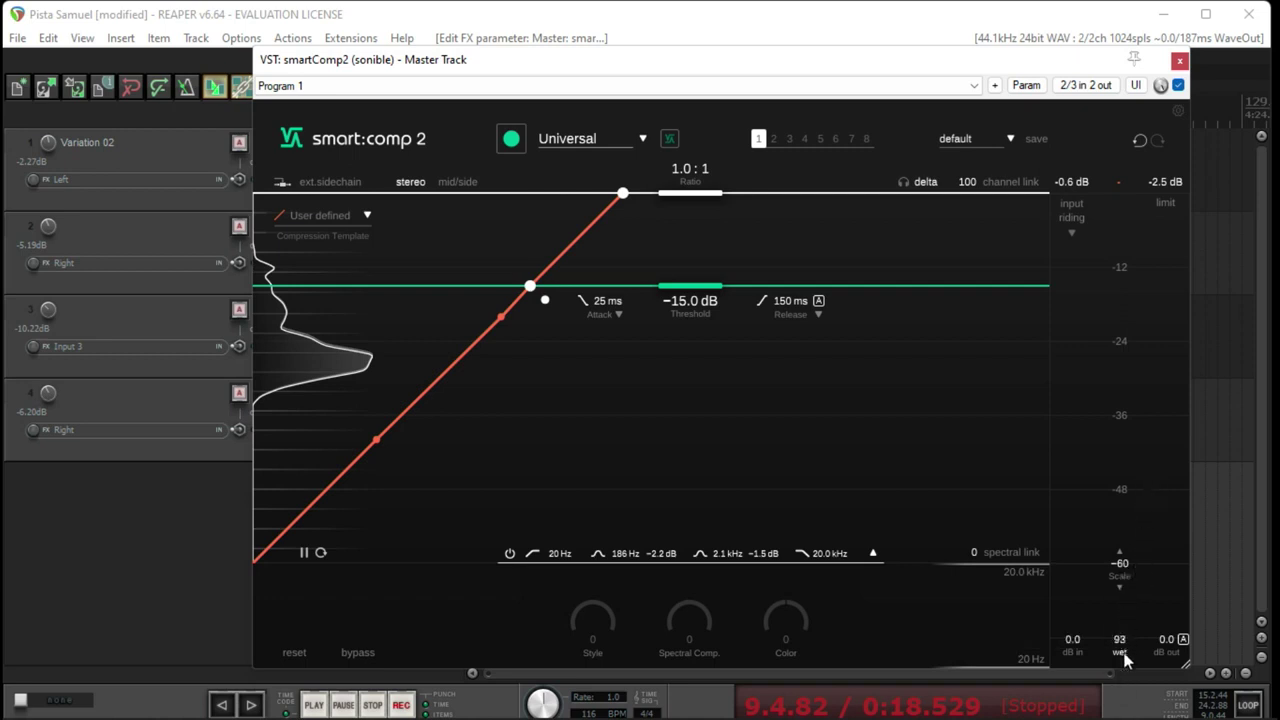
{"action": "left_click_drag", "start_coordinate": [1125, 657], "coordinate": [1130, 551]}
{"action": "left_click_drag", "start_coordinate": [1117, 647], "coordinate": [1118, 454]}
- Check the compressor's preset list and play the project to audition the signal at the 1.0:1 ratio
{"action": "left_click", "coordinate": [906, 88]}
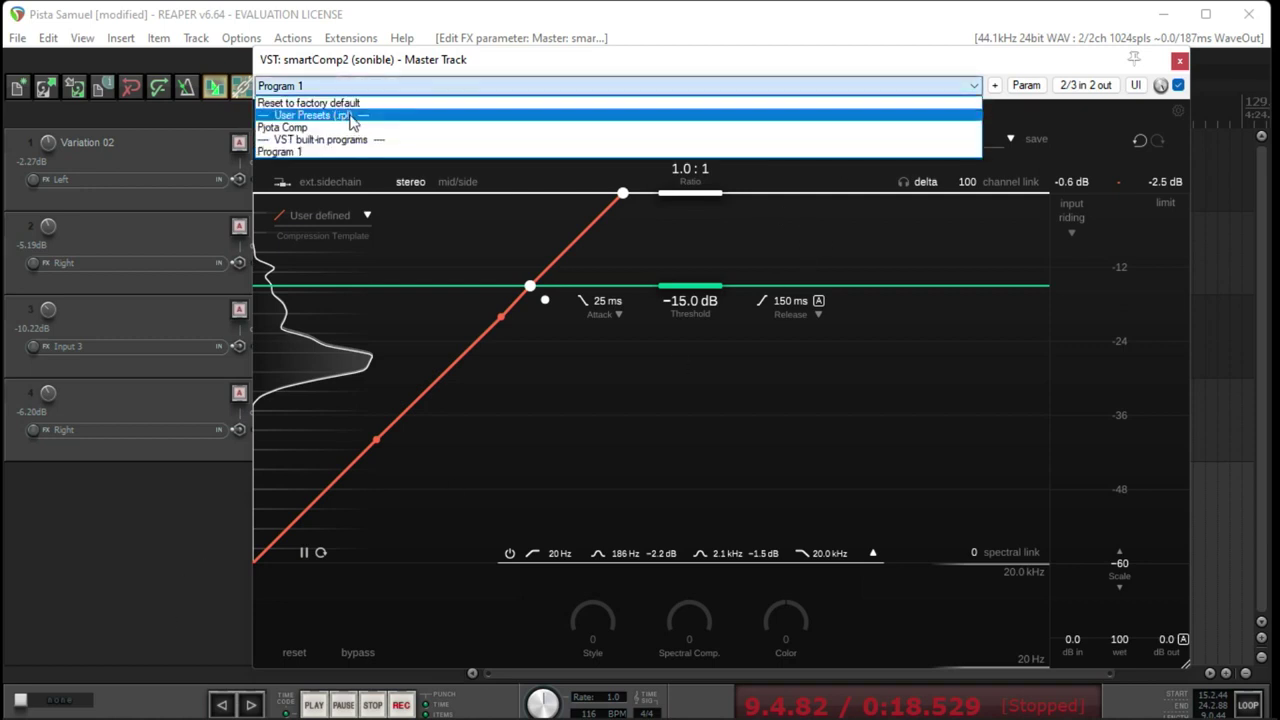
{"action": "left_click", "coordinate": [891, 84]}
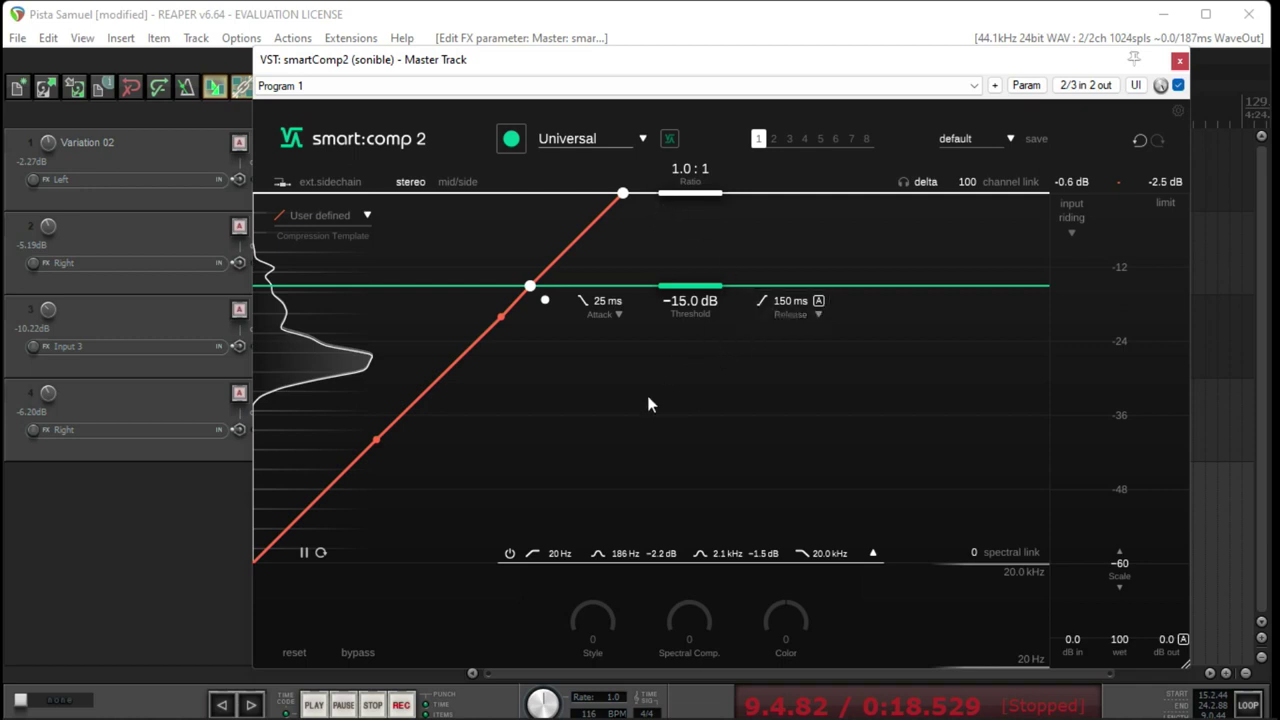
{"action": "left_click", "coordinate": [218, 557]}
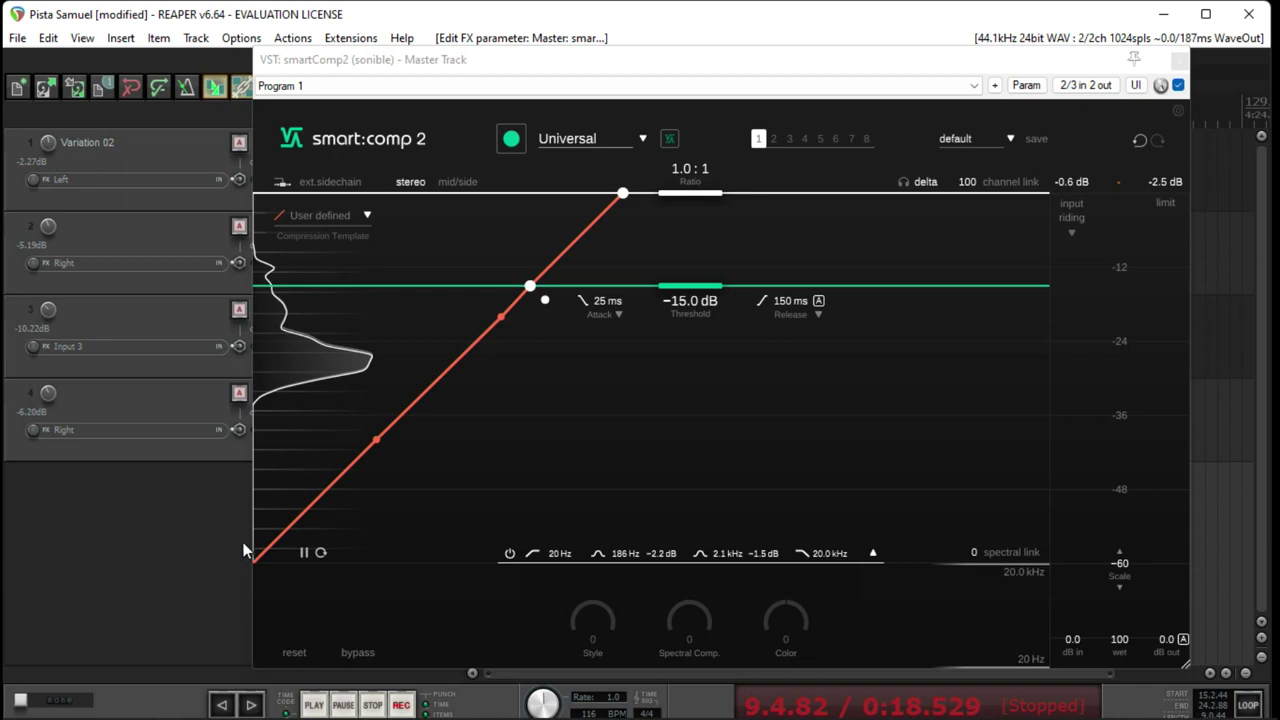
{"action": "key", "text": "space"}
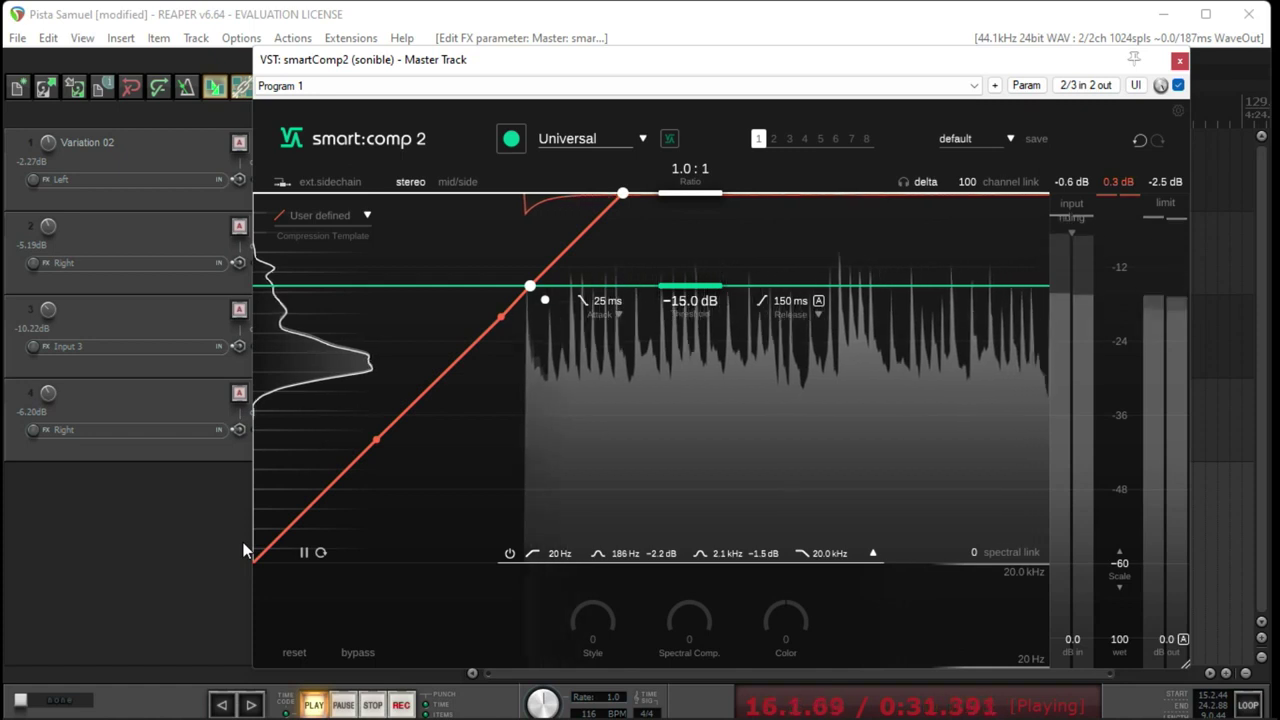
{"action": "key", "text": "space"}
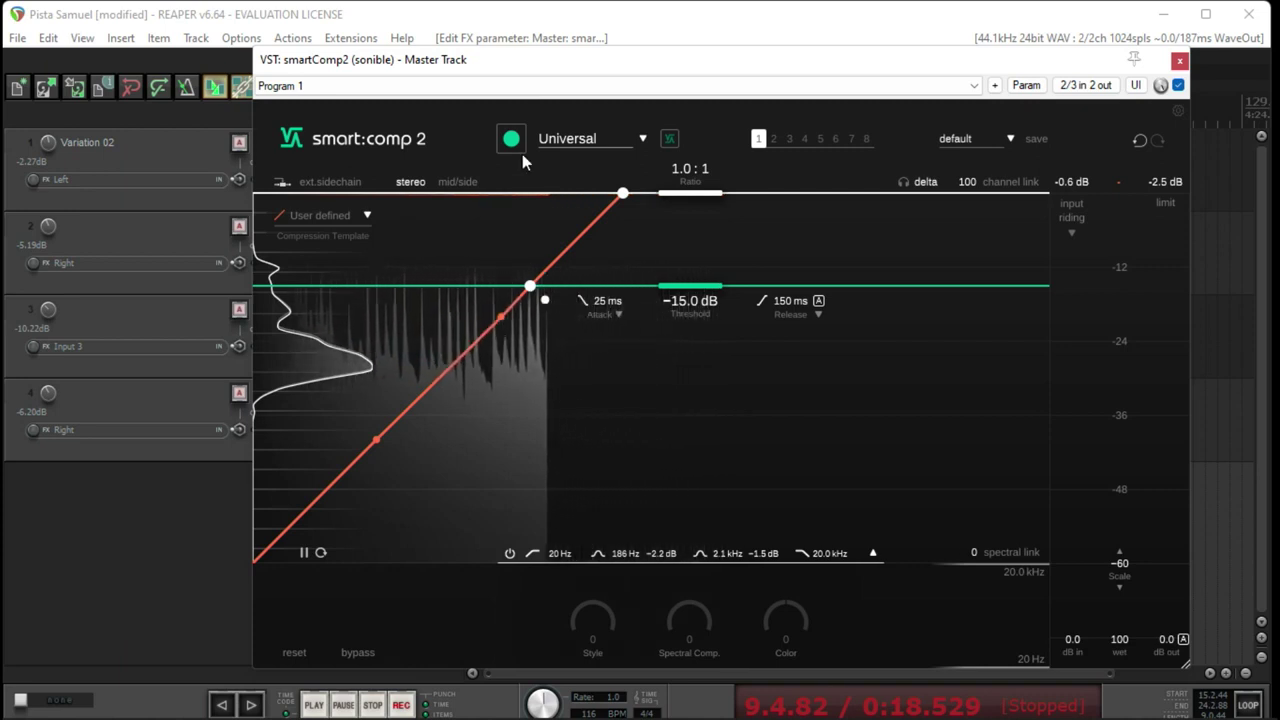
- Run the compressor's learning process on the playing mix with the Universal profile and stop playback
{"action": "key", "text": "space"}
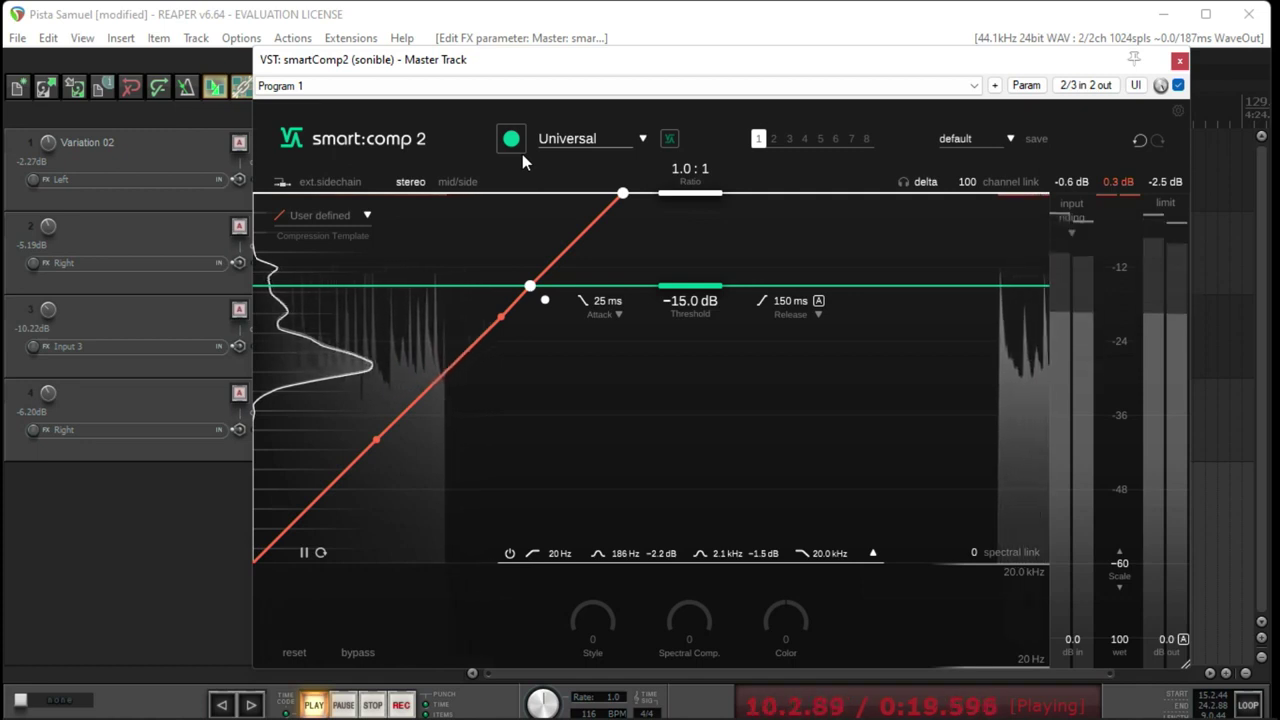
{"action": "left_click", "coordinate": [511, 139]}
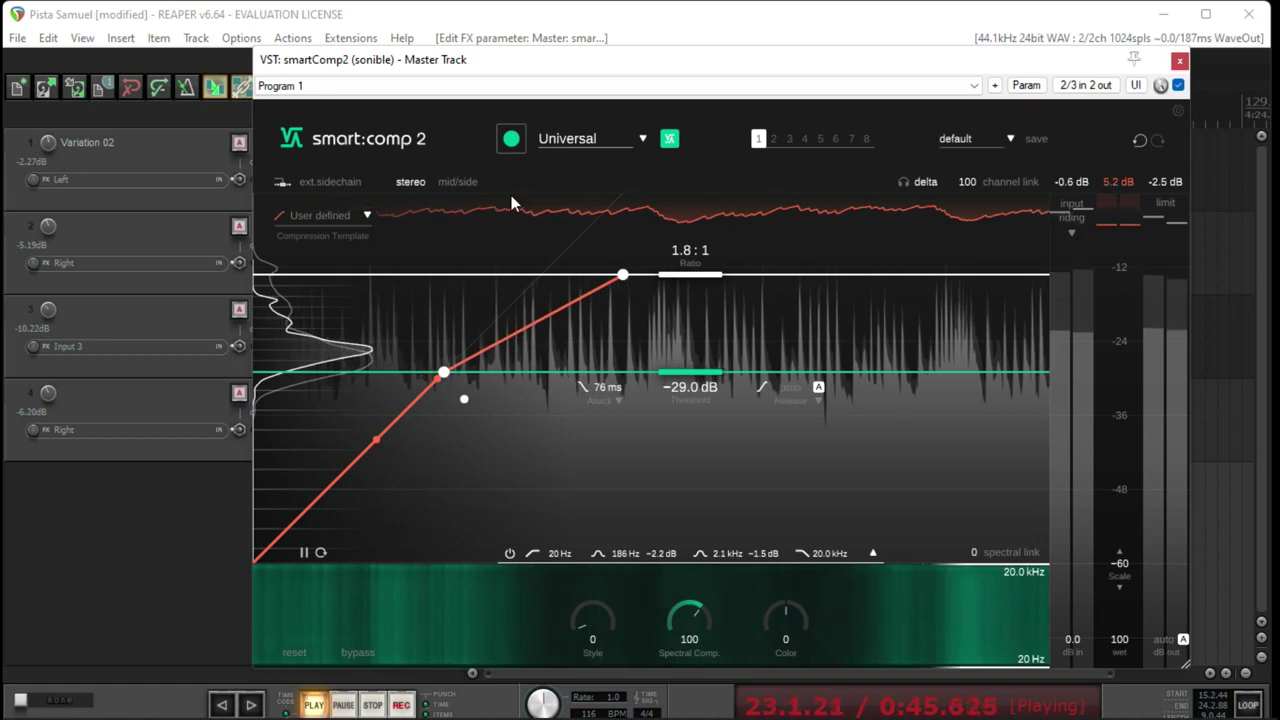
{"action": "key", "text": "space"}
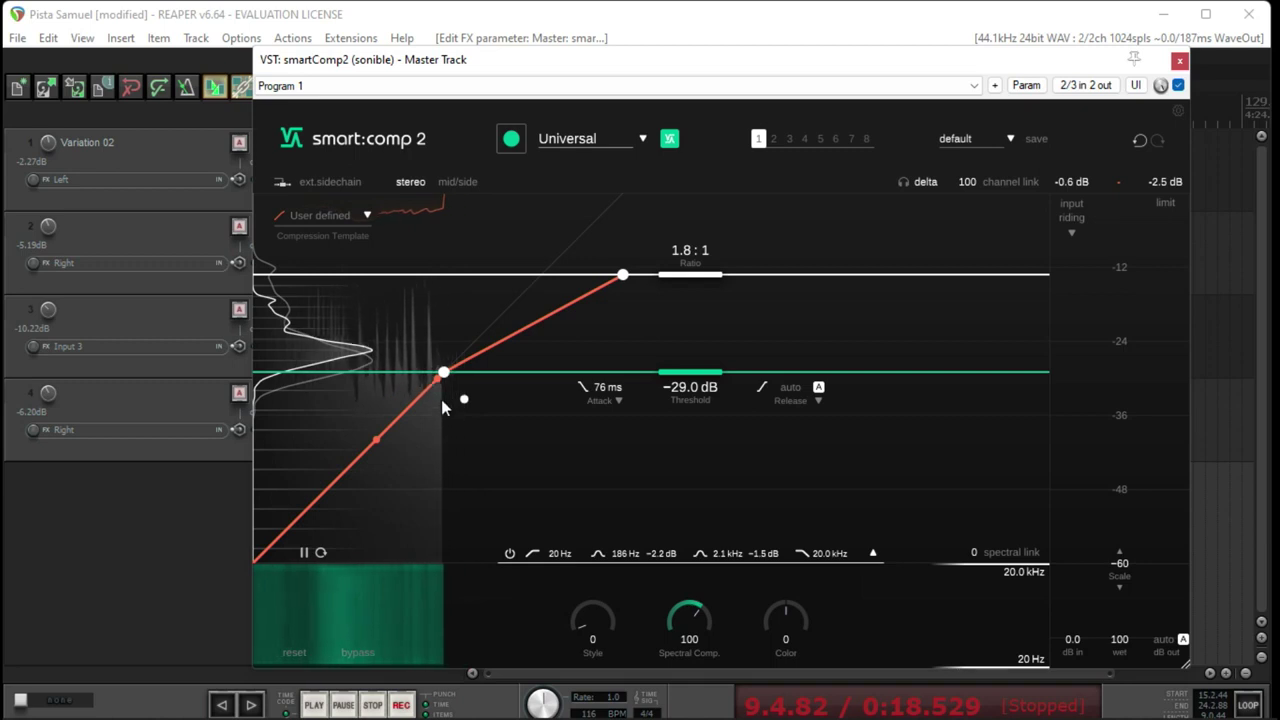
- Bend the lower part of the compression curve with the two nodes below the threshold and switch off the sidechain EQ
{"action": "left_click_drag", "start_coordinate": [451, 403], "coordinate": [364, 443]}
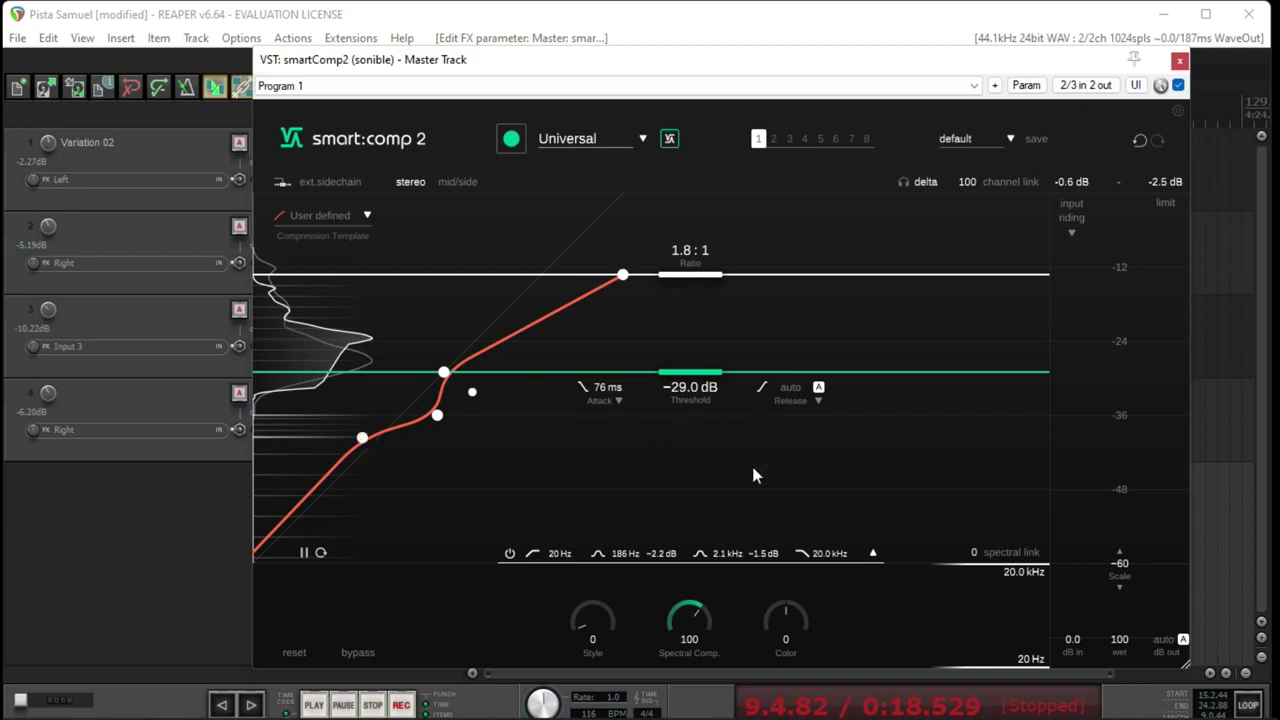
{"action": "mouse_move", "coordinate": [454, 418]}
{"action": "left_mouse_down"}
{"action": "mouse_move", "coordinate": [475, 431]}
{"action": "mouse_move", "coordinate": [456, 409]}
{"action": "left_mouse_up"}
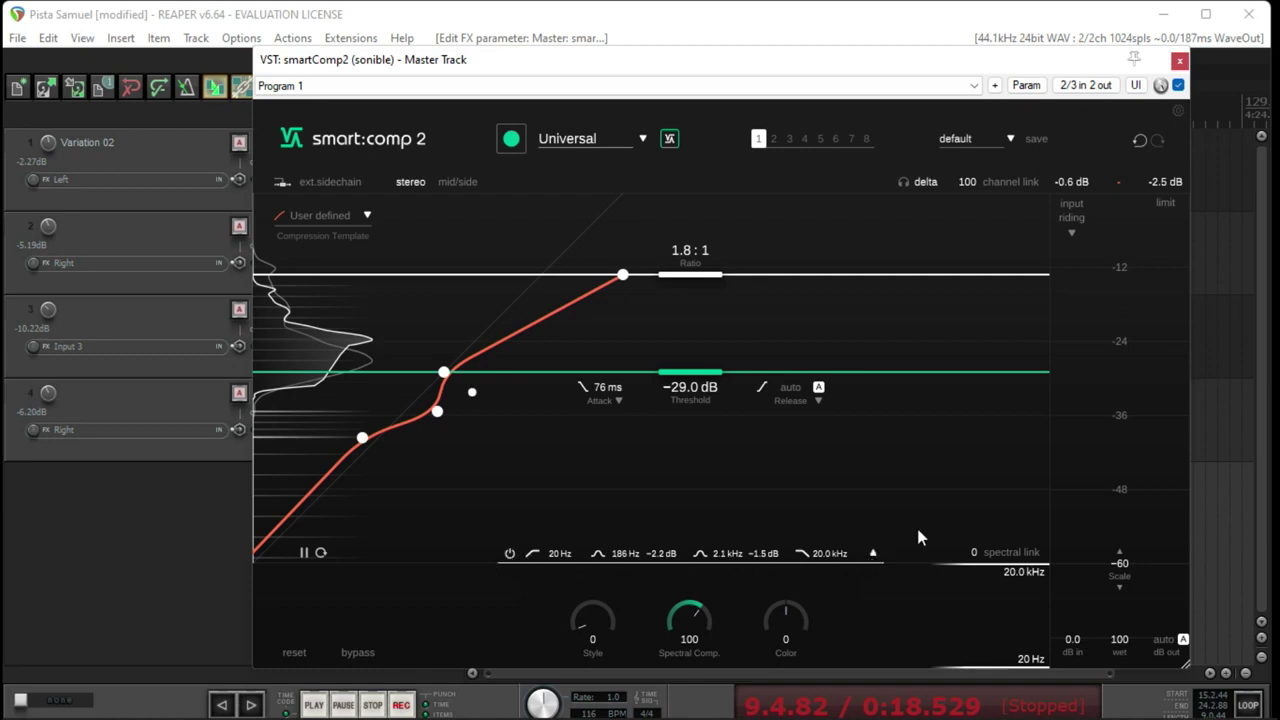
{"action": "left_click", "coordinate": [872, 554]}
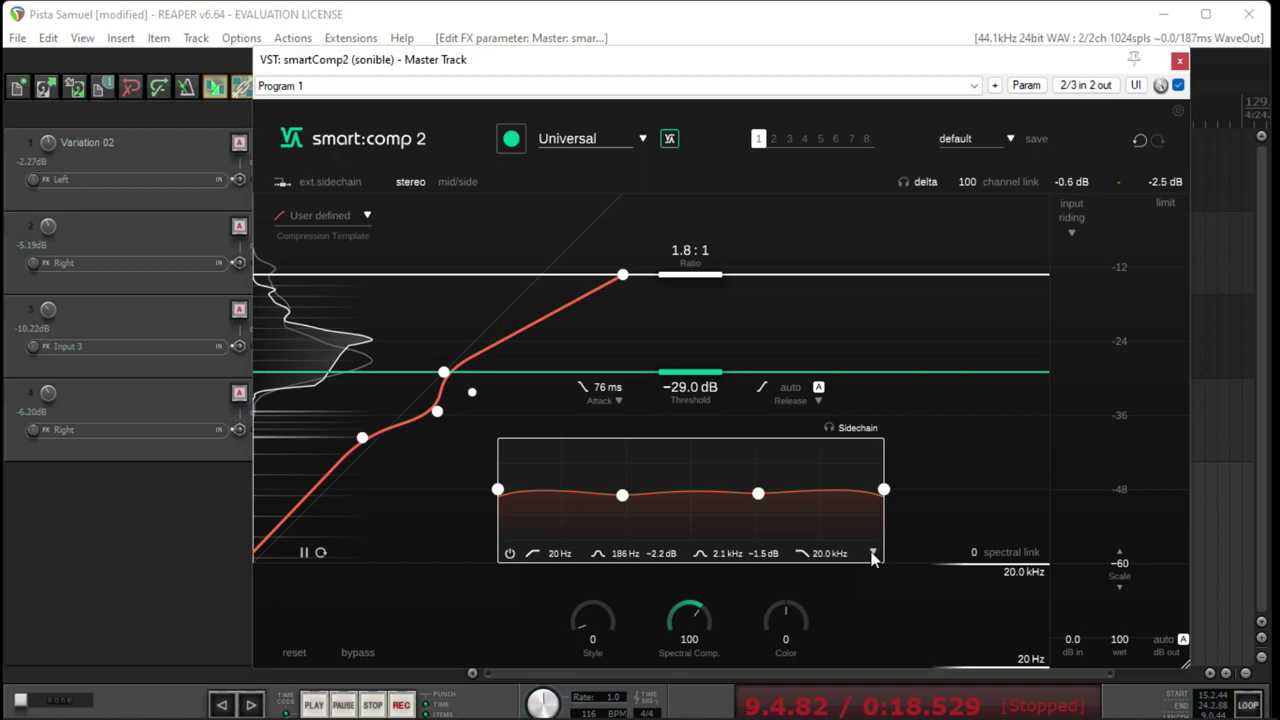
{"action": "left_click", "coordinate": [872, 555]}
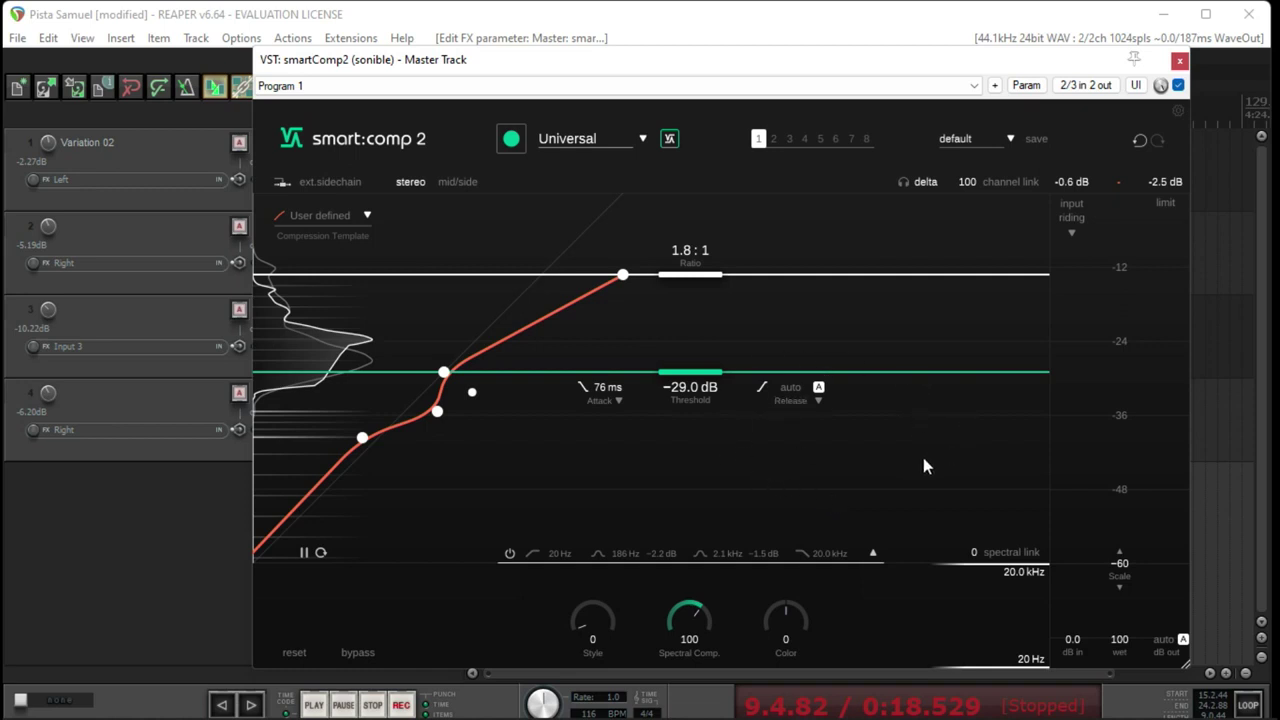
- Load the Pjota Comp preset and audition it on the mix, inspecting its sidechain EQ during playback
{"action": "left_click", "coordinate": [540, 85]}
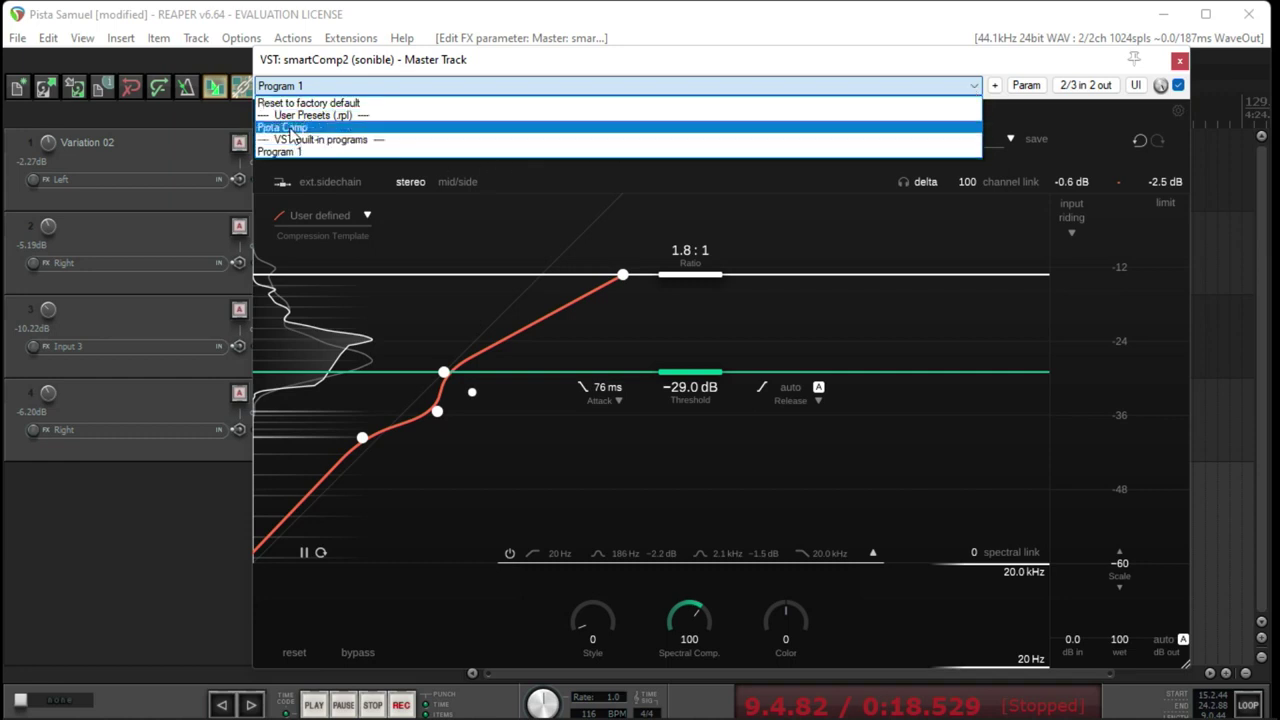
{"action": "left_click", "coordinate": [290, 130]}
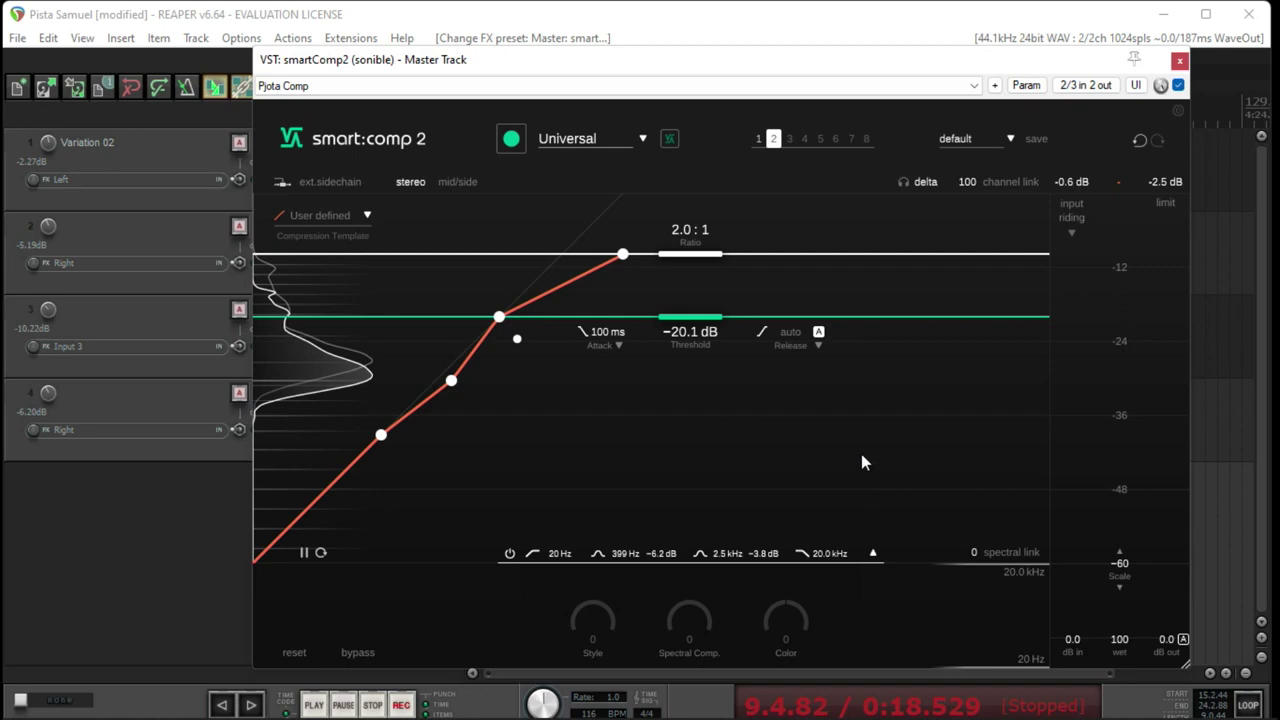
{"action": "key", "text": "space"}
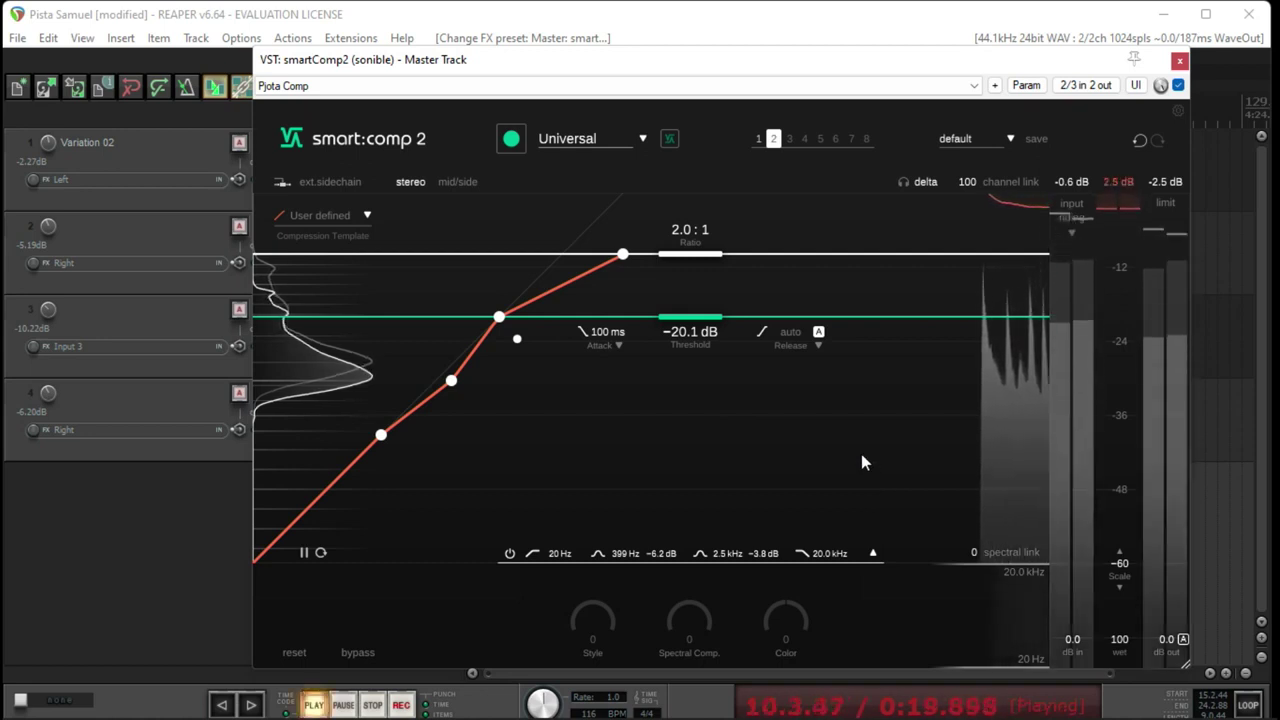
{"action": "left_click", "coordinate": [874, 553]}
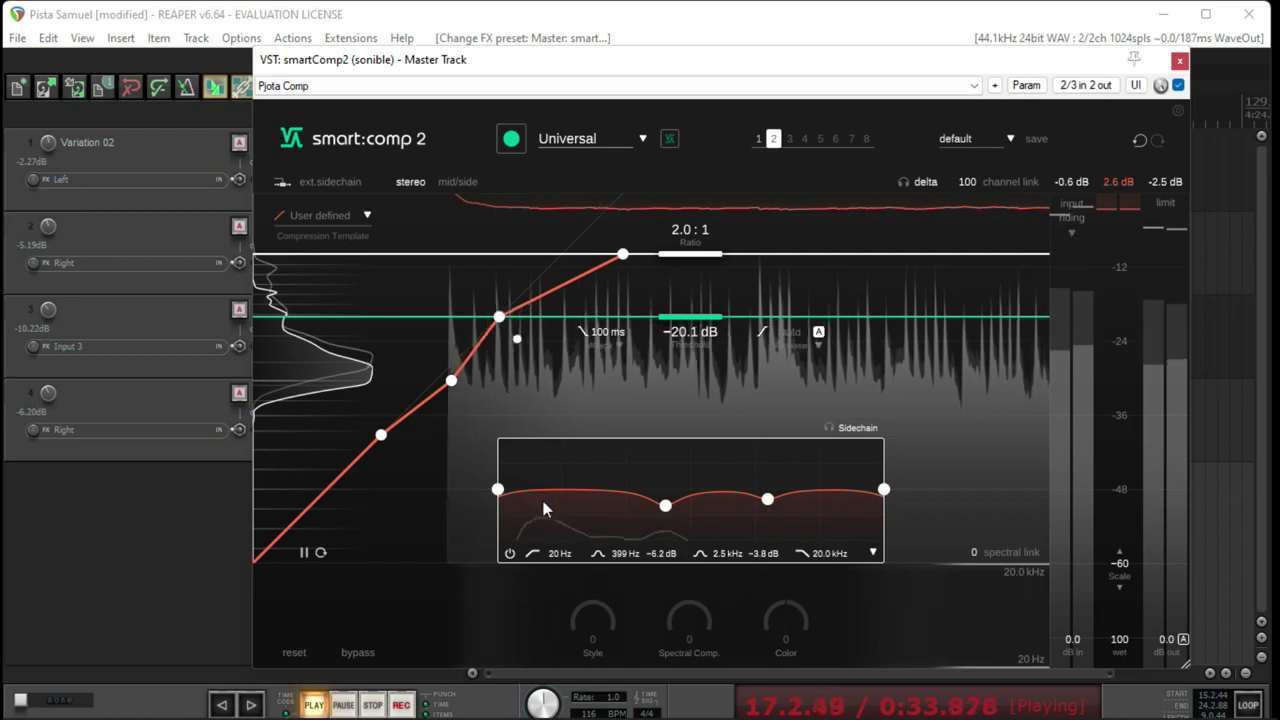
{"action": "left_click", "coordinate": [873, 554]}
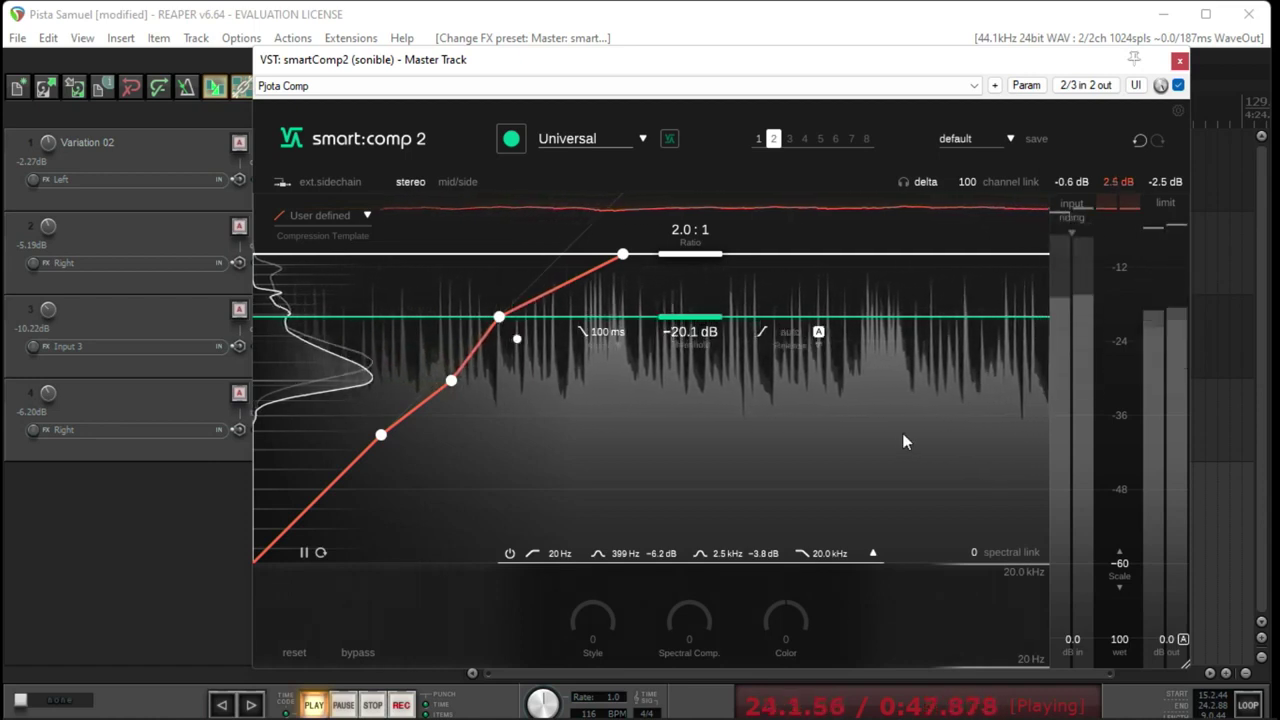
{"action": "key", "text": "space"}
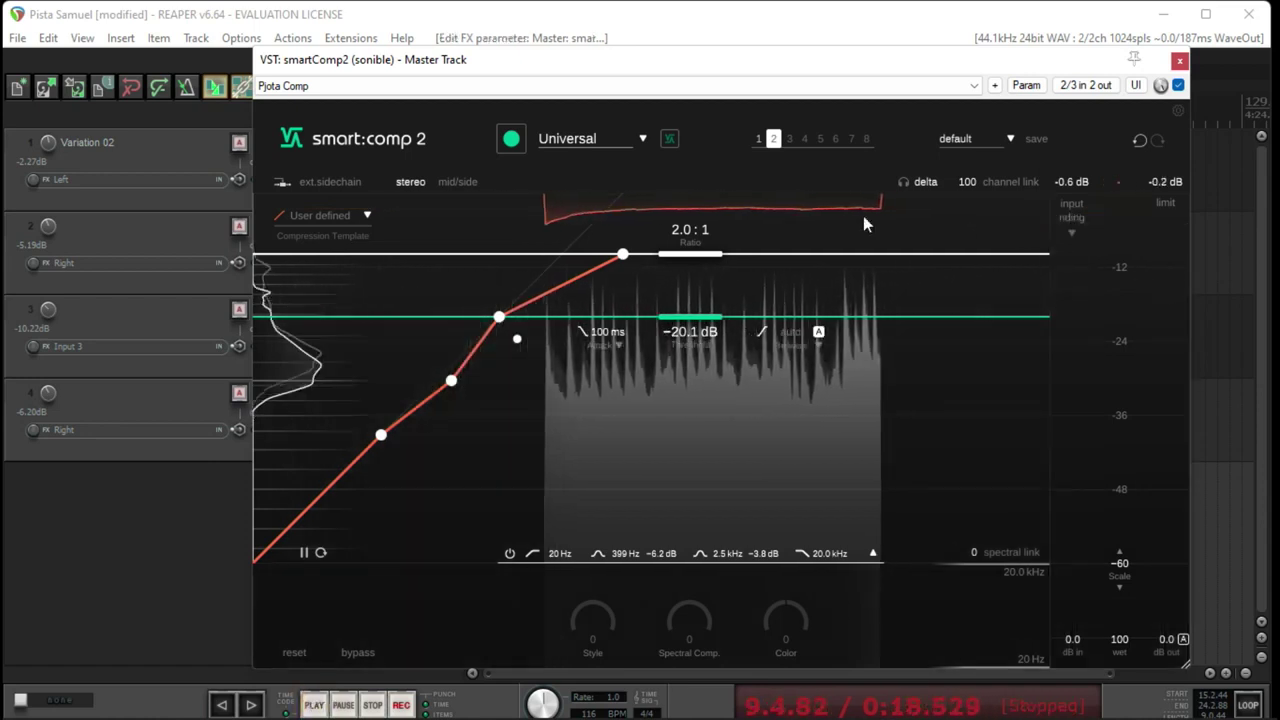
- Compare the compressor's stored states 1 and 2, ending on state 1
{"action": "left_click", "coordinate": [758, 140]}
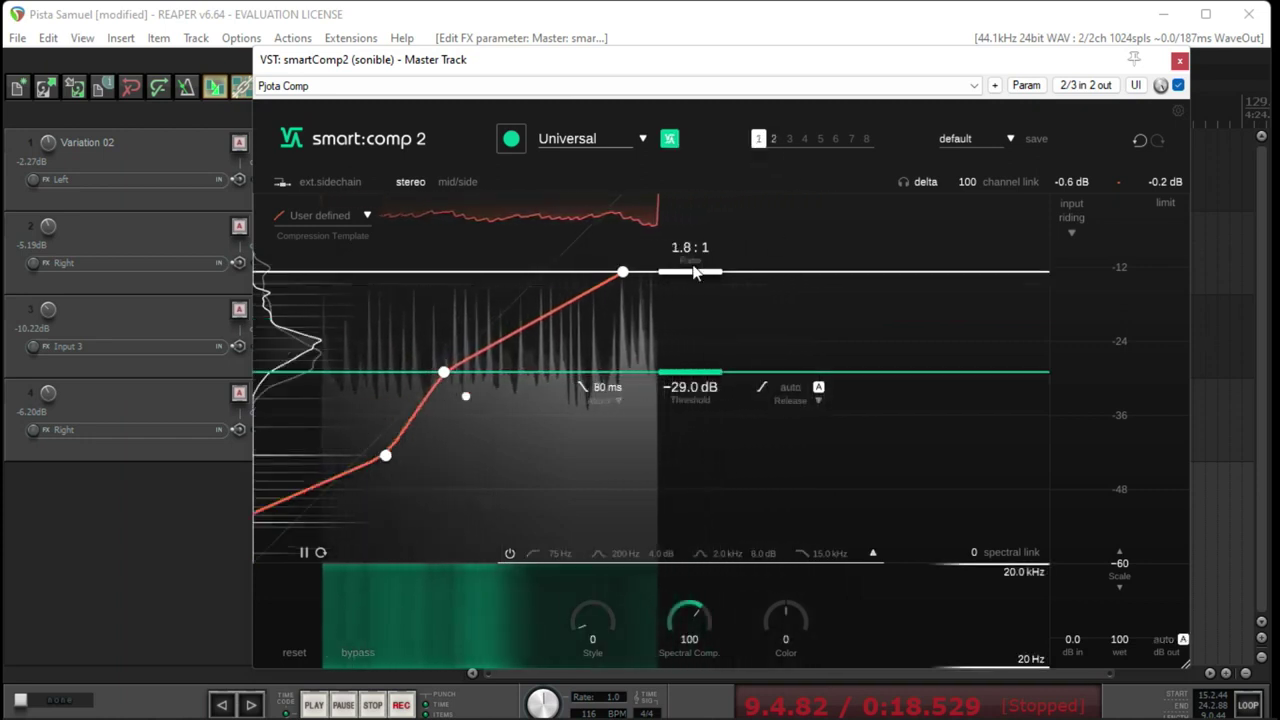
{"action": "left_click", "coordinate": [773, 138]}
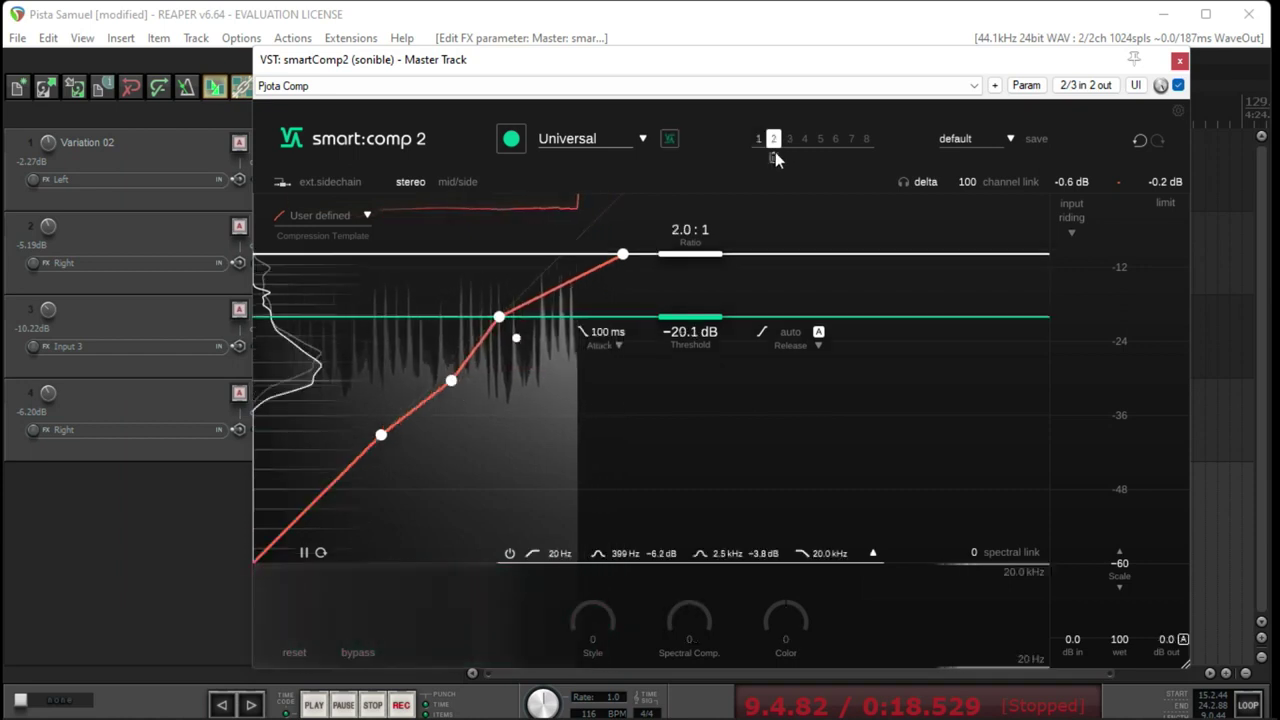
{"action": "left_click", "coordinate": [758, 139]}
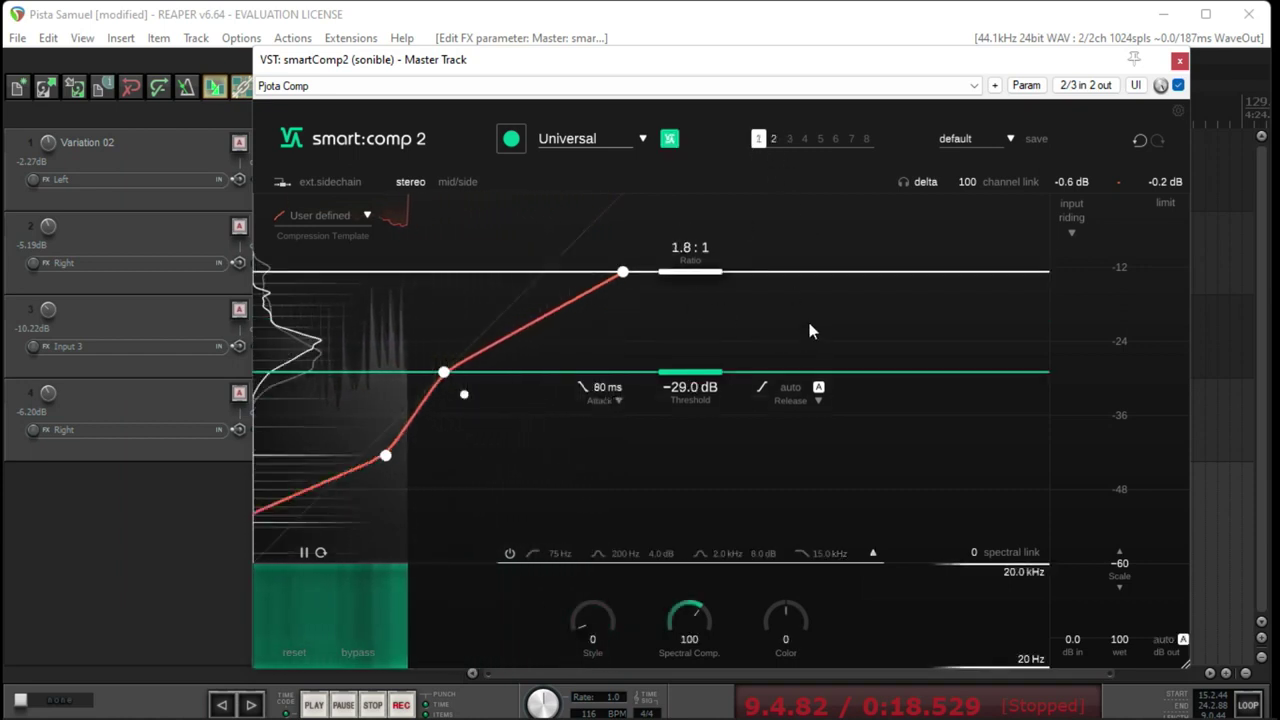
- Compare the compressor's stored states 1 and 2 by alternating between them during playback, restarting the mix once and ending on state 1
{"action": "key", "text": "space"}
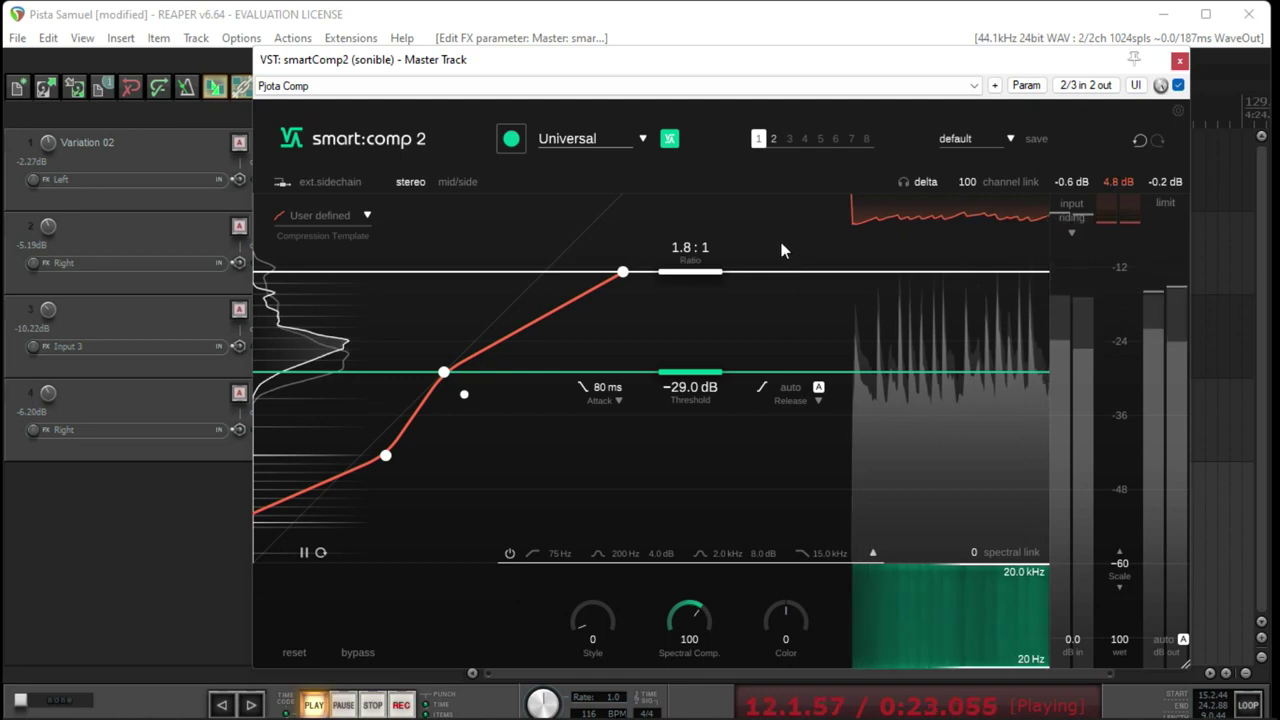
{"action": "left_click", "coordinate": [773, 140]}
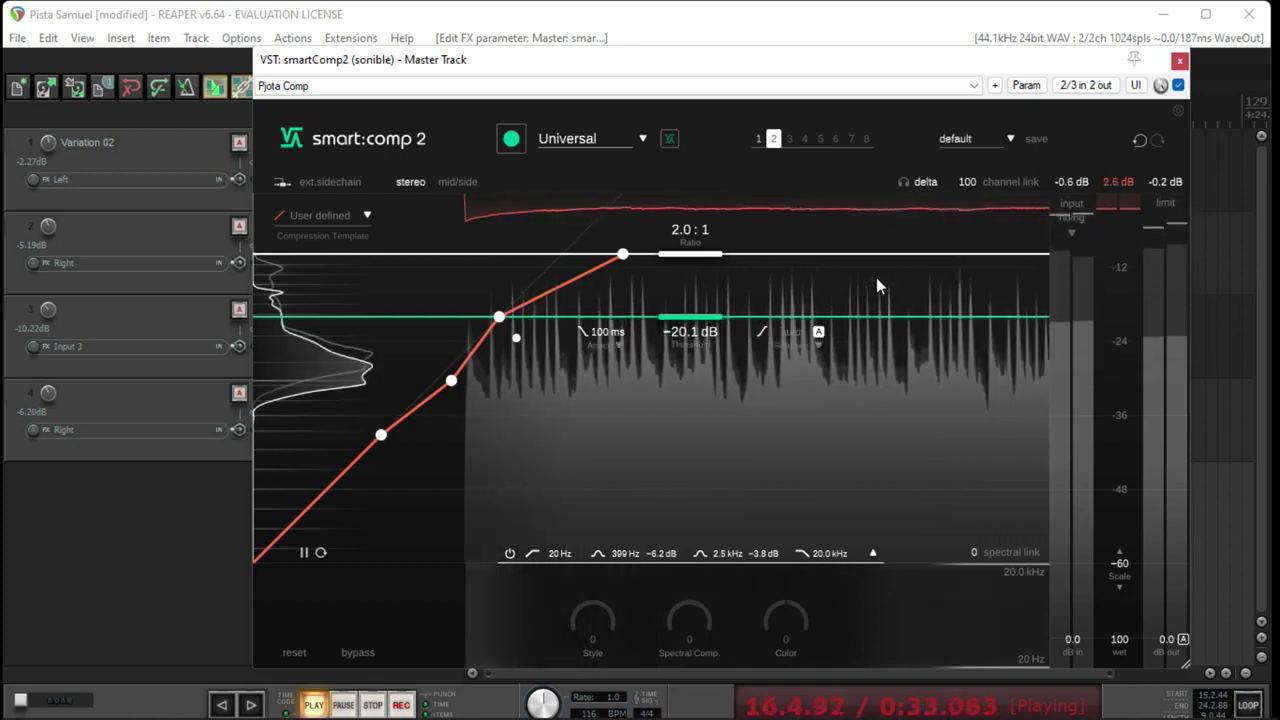
{"action": "left_click", "coordinate": [758, 140]}
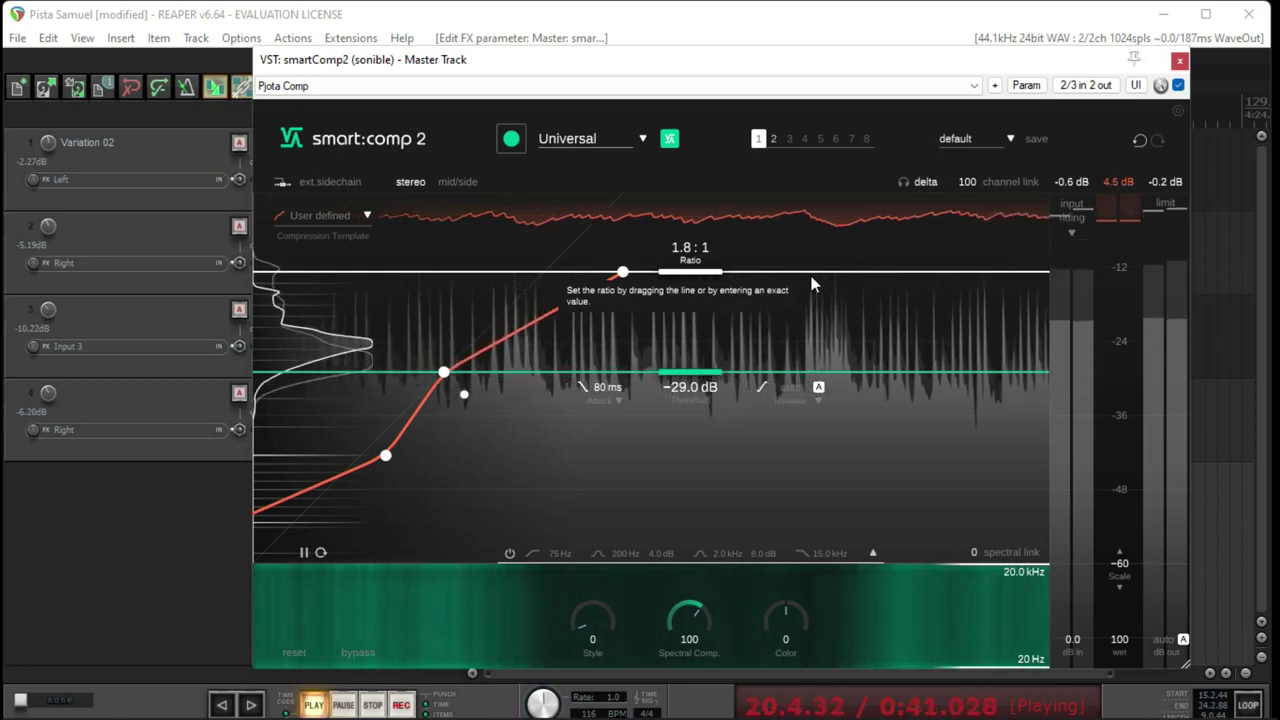
{"action": "left_click", "coordinate": [775, 138]}
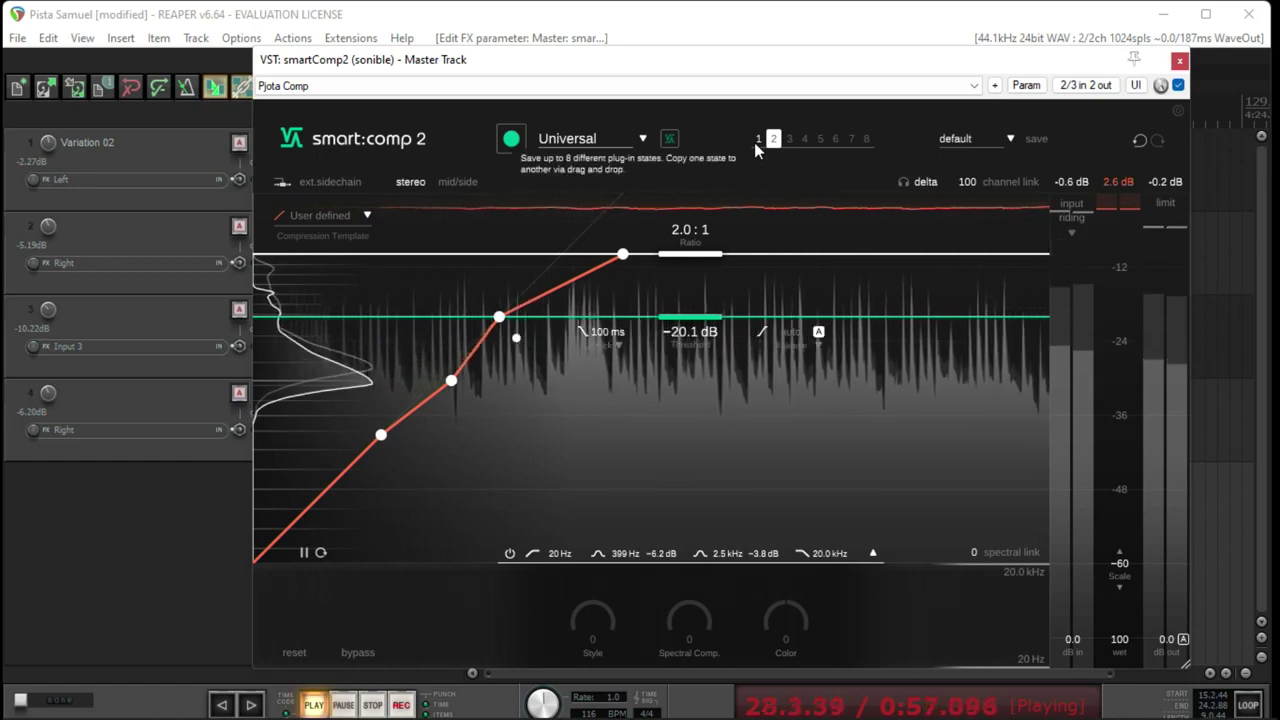
{"action": "key", "text": "space"}
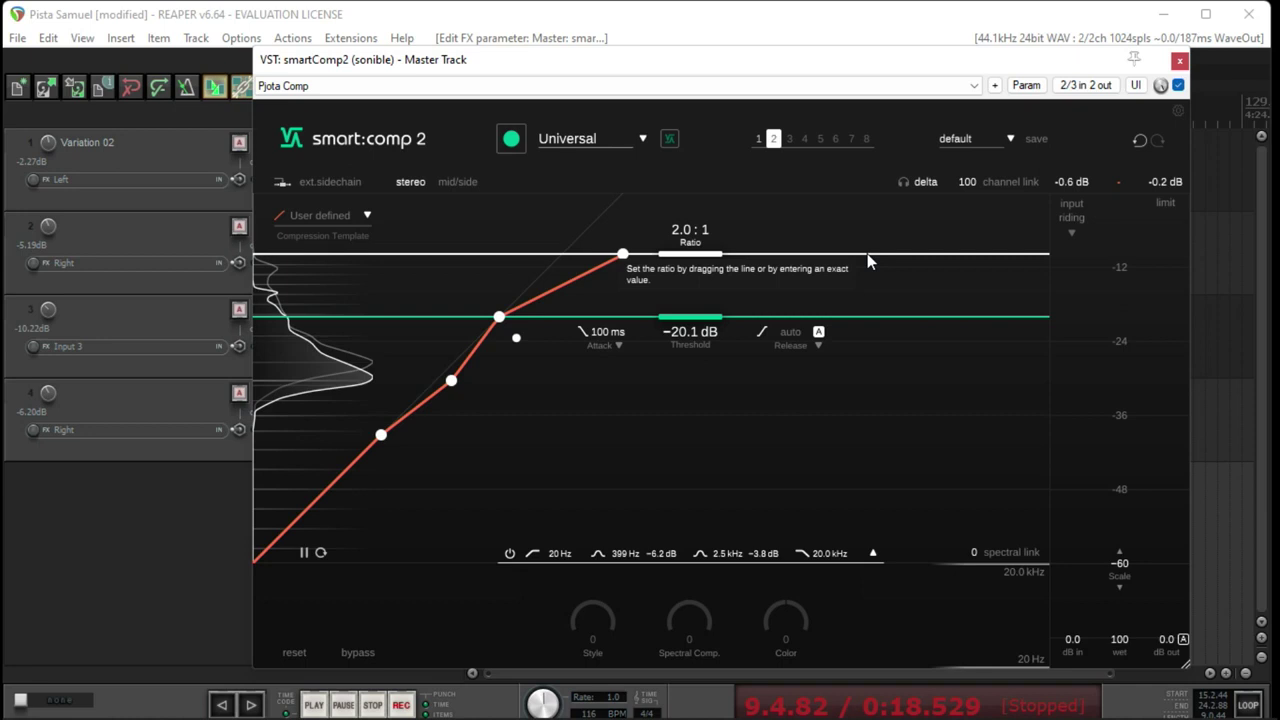
{"action": "key", "text": "space"}
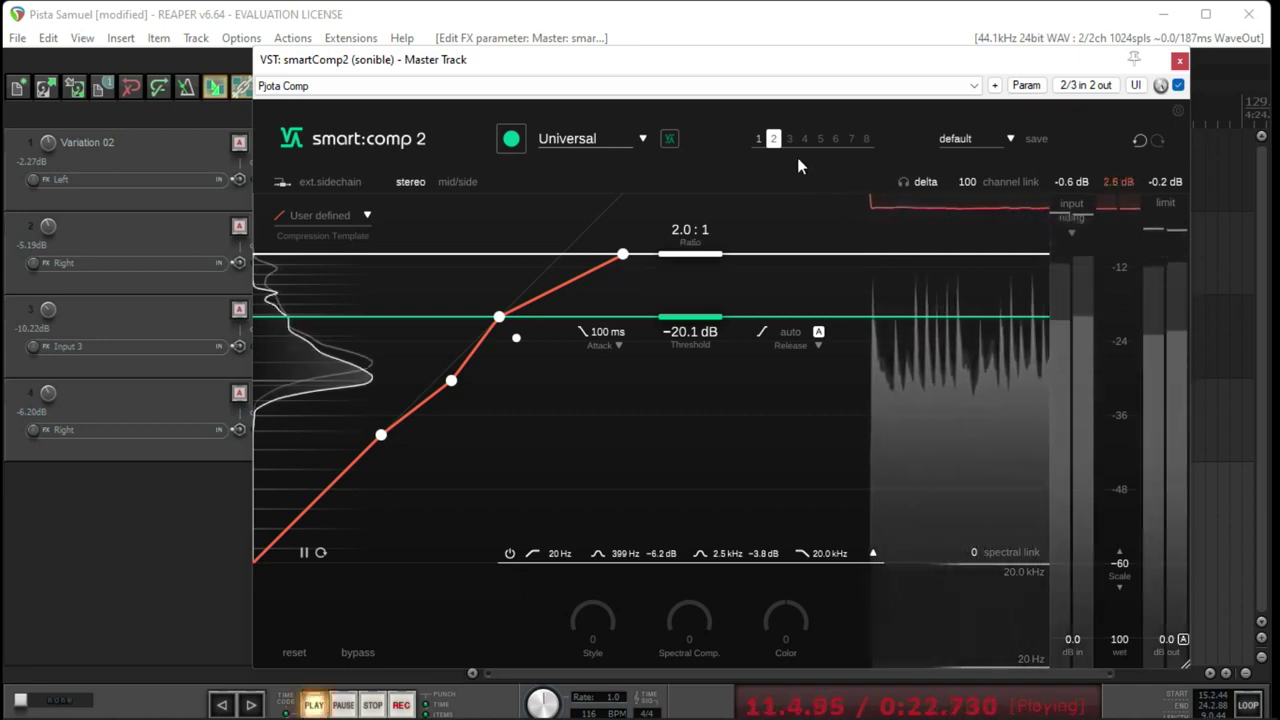
{"action": "left_click", "coordinate": [759, 141]}
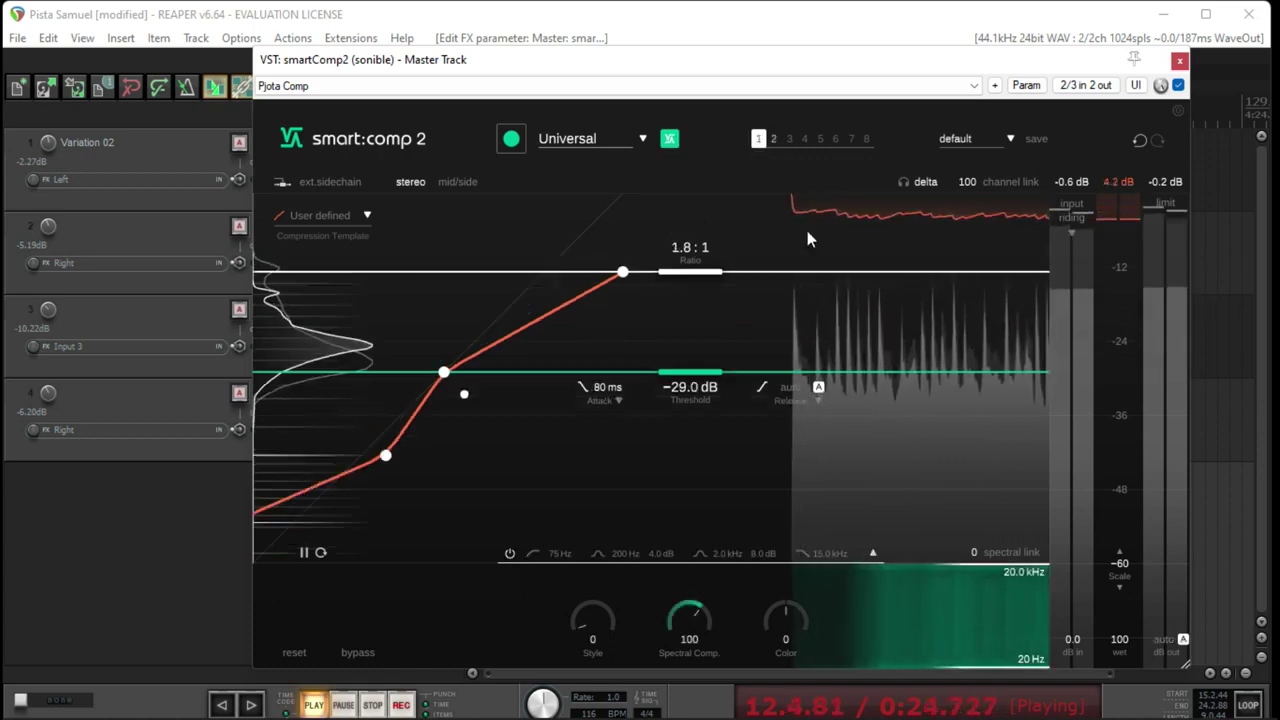